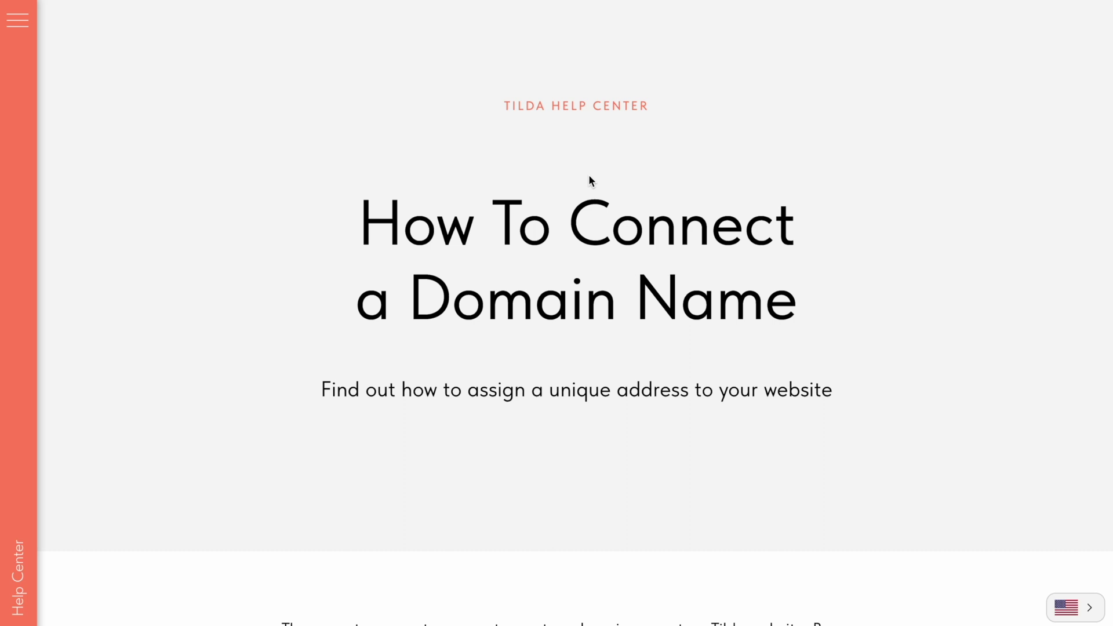
scroll(589, 181, down, 5)
scroll(589, 182, down, 10)
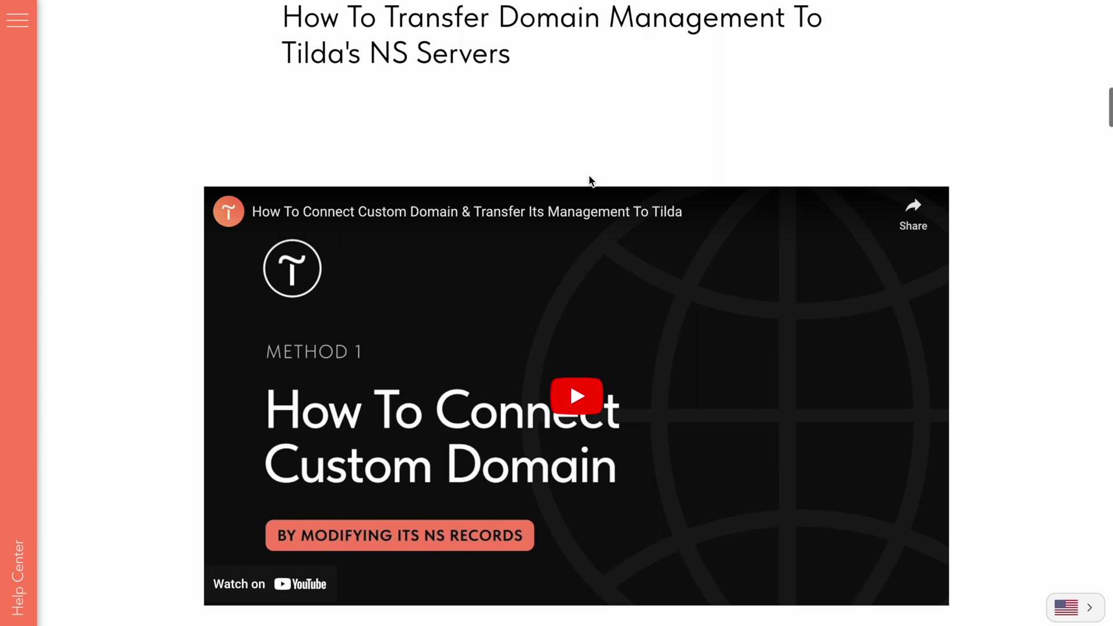
scroll(589, 181, down, 10)
scroll(588, 182, down, 10)
scroll(589, 181, down, 10)
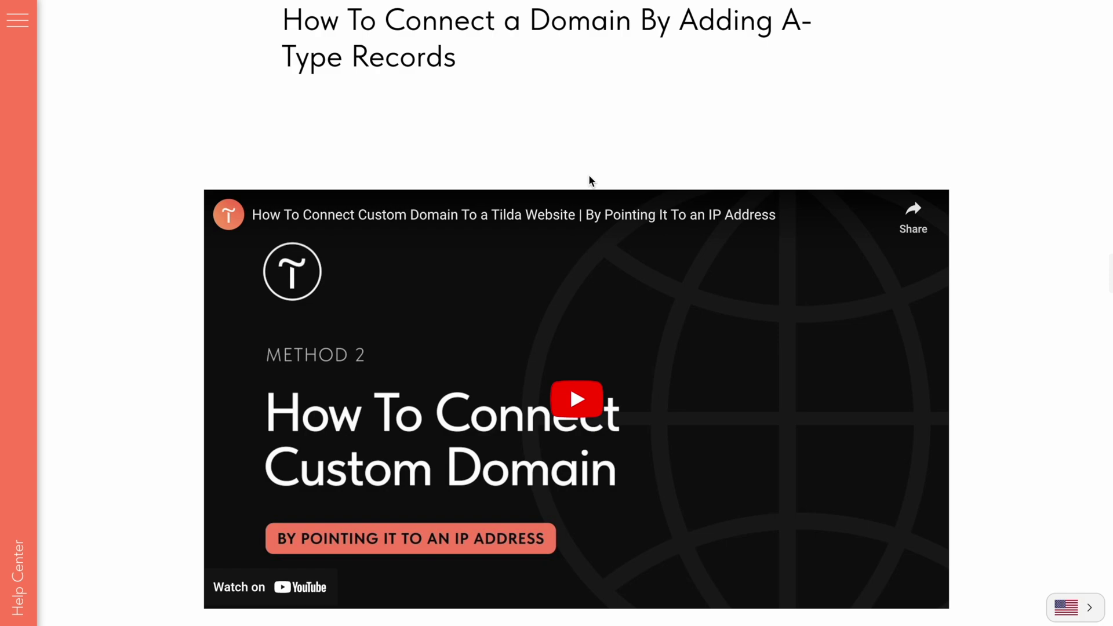
scroll(588, 182, up, 5)
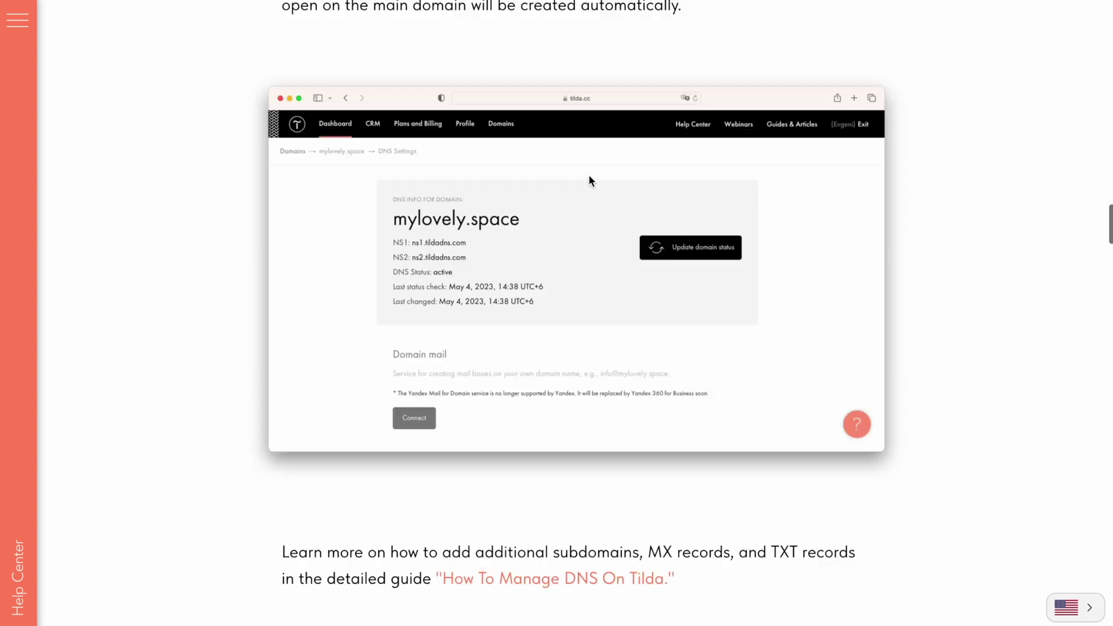
scroll(589, 181, up, 5)
scroll(589, 181, up, 5)
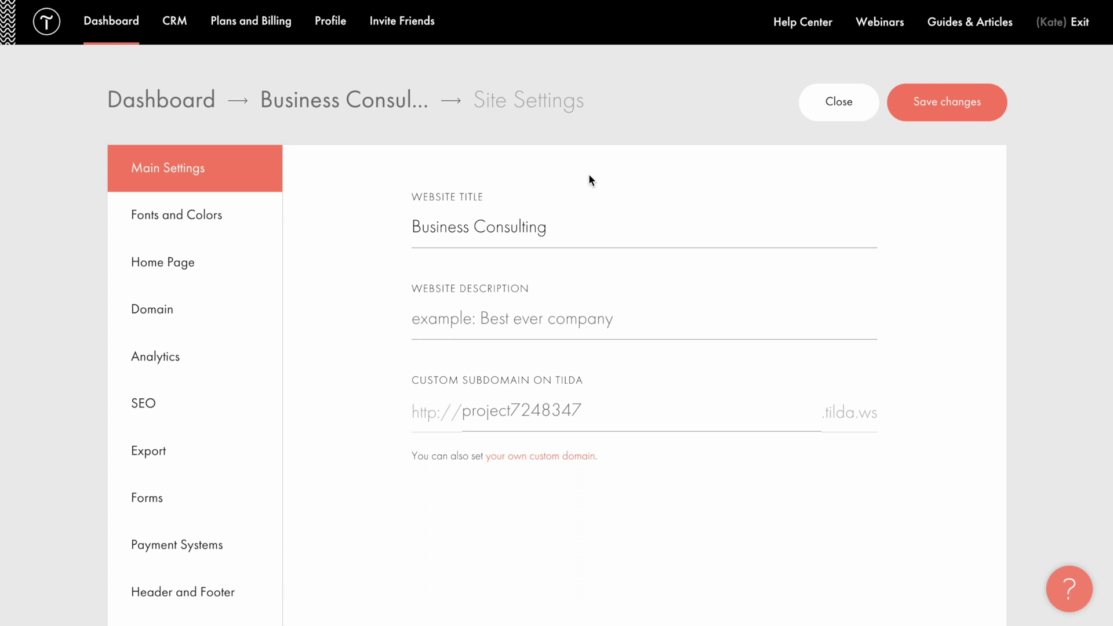
- Set the site's Tilda subdomain to mycompany-website and save the change
click(664, 396)
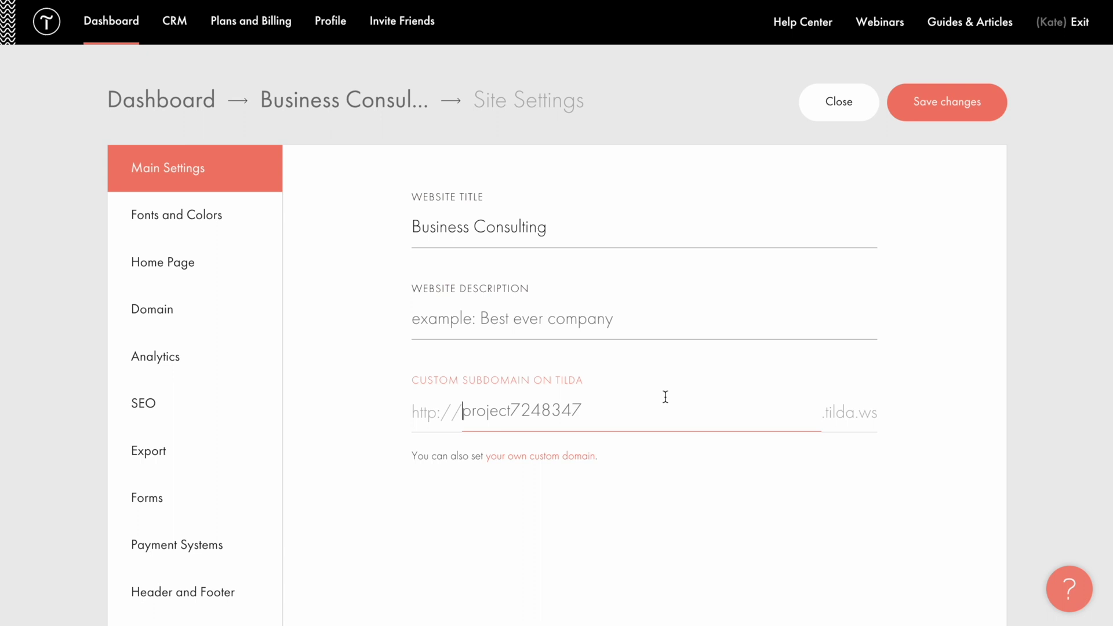
text(mycompany-website)
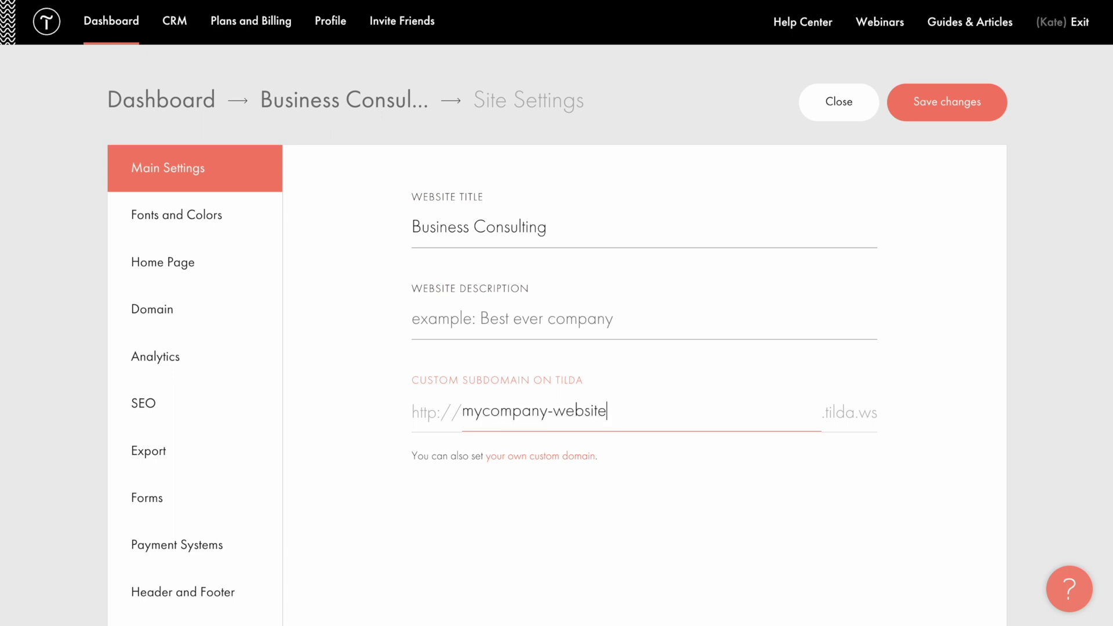
click(697, 377)
click(941, 110)
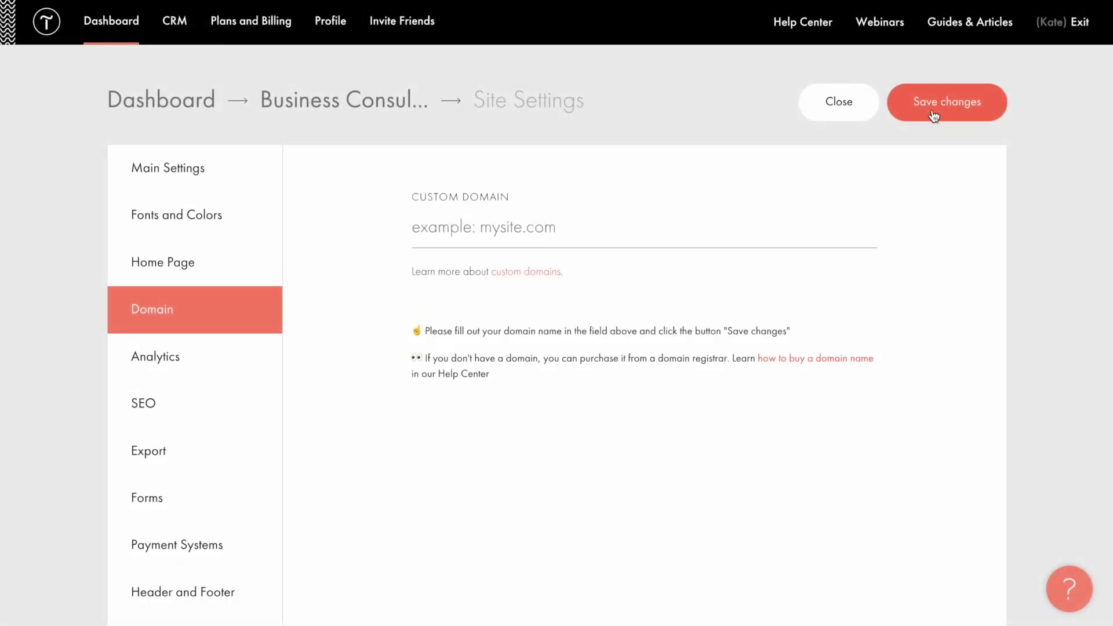
- Save mycompany-website.com as the custom domain, note IP 5.181.161.80, and check the connection
click(730, 209)
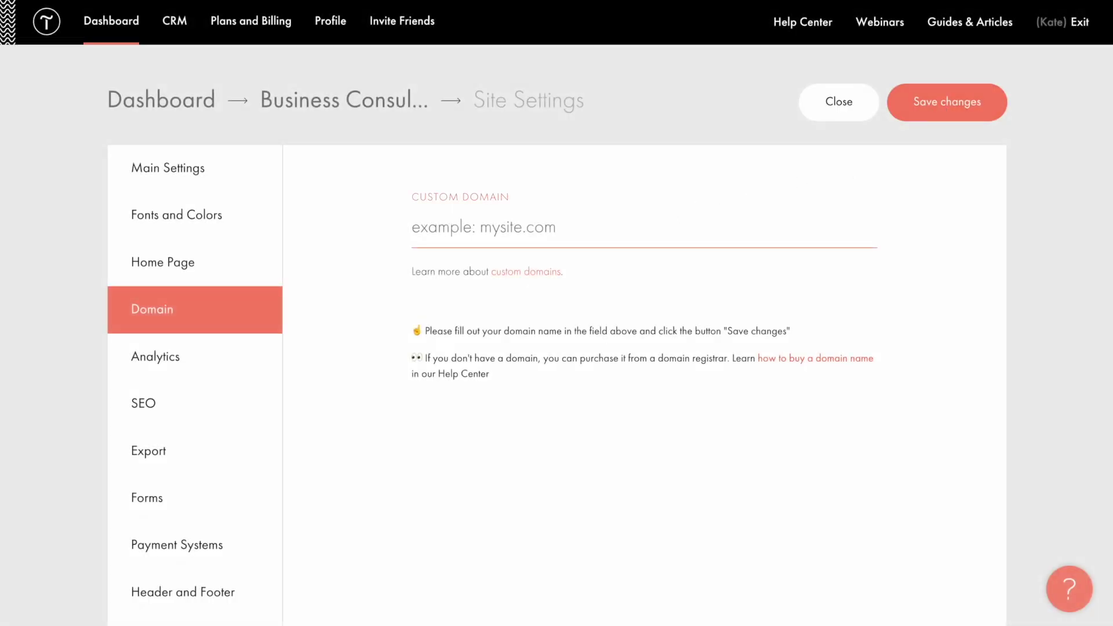
text(mycompany-website.com)
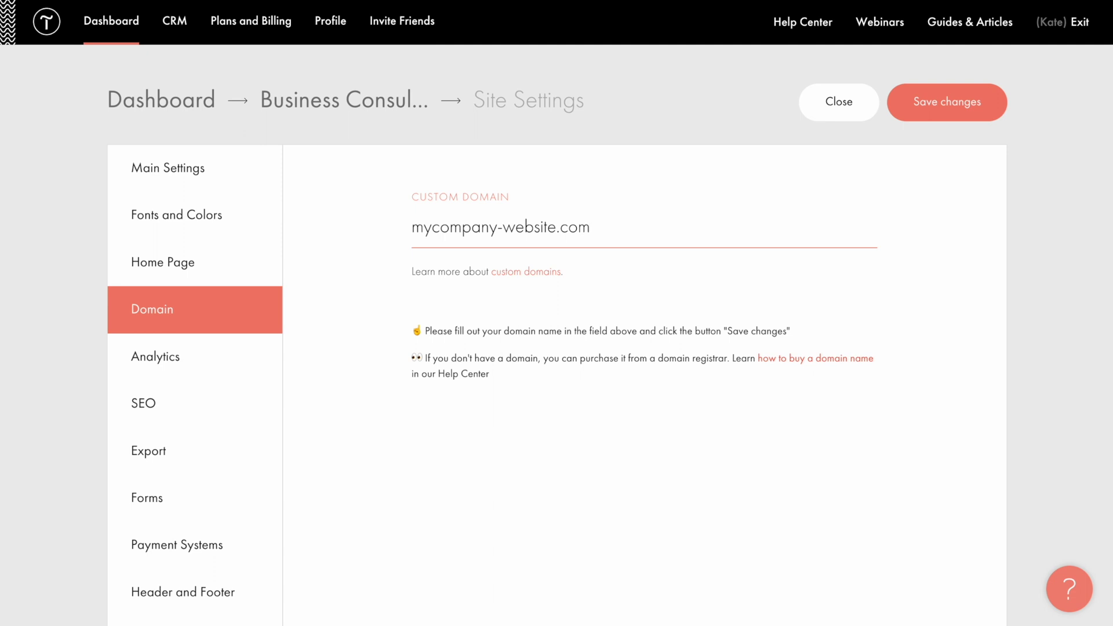
click(940, 104)
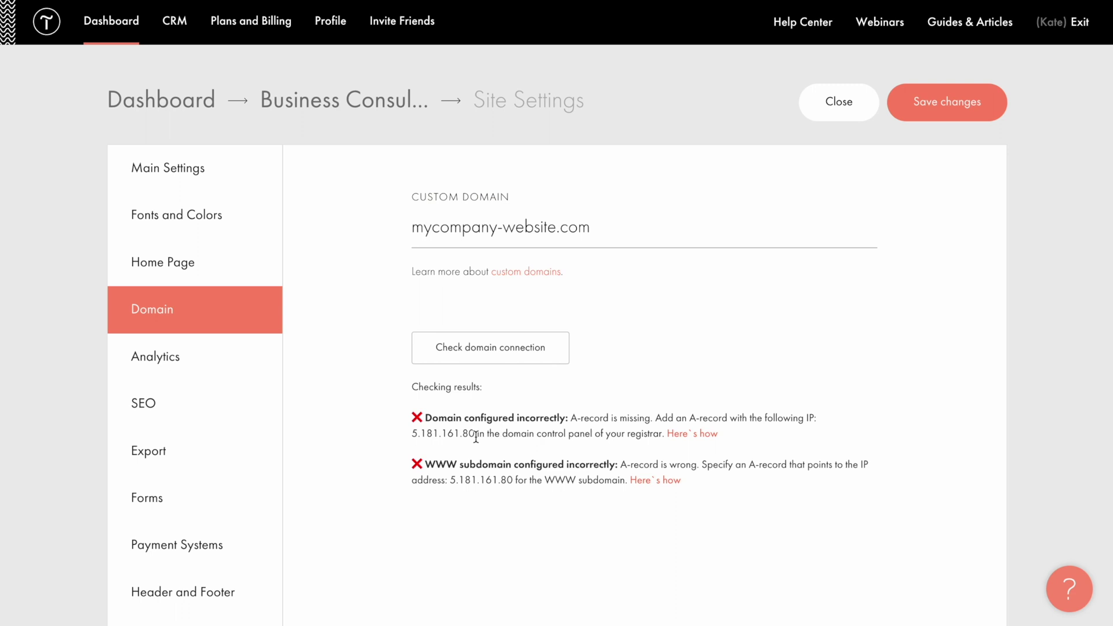
drag(475, 436, 406, 441)
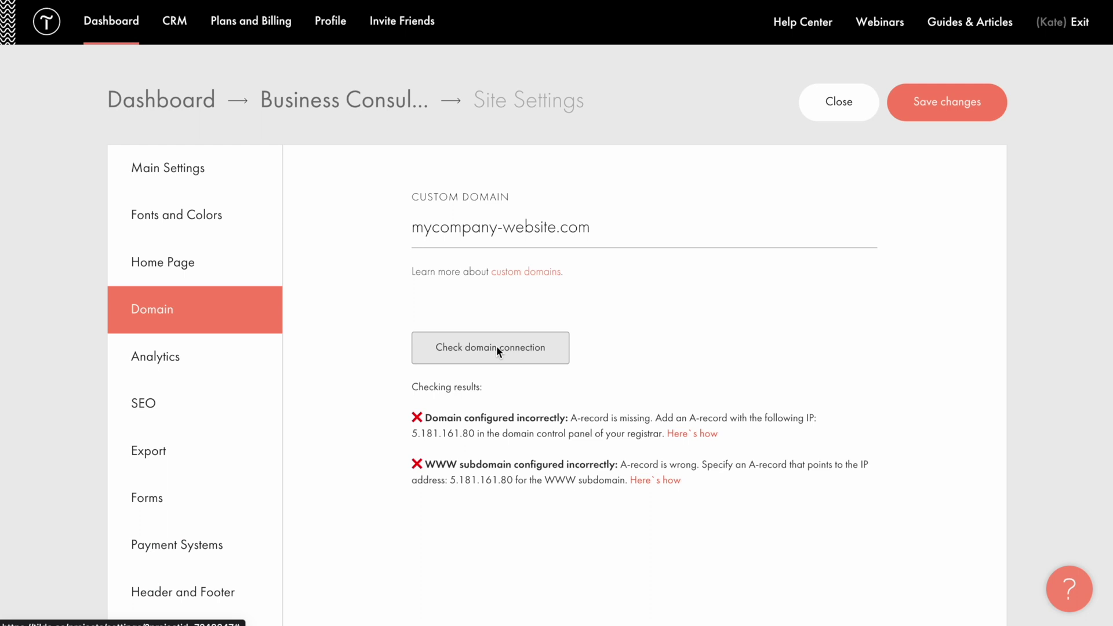
click(496, 347)
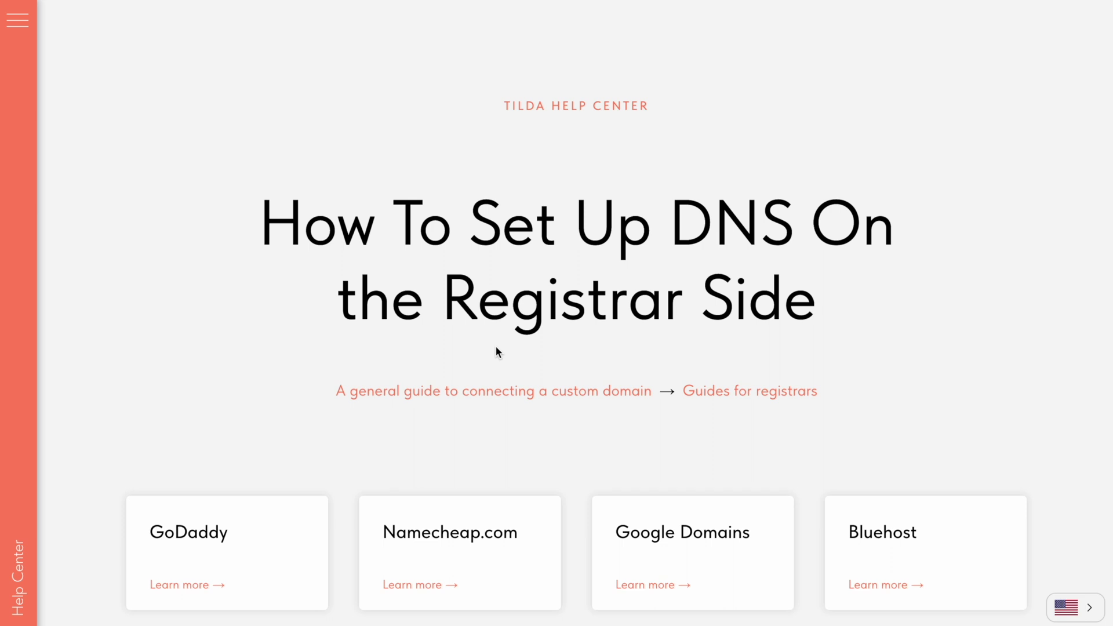
scroll(496, 351, down, 2)
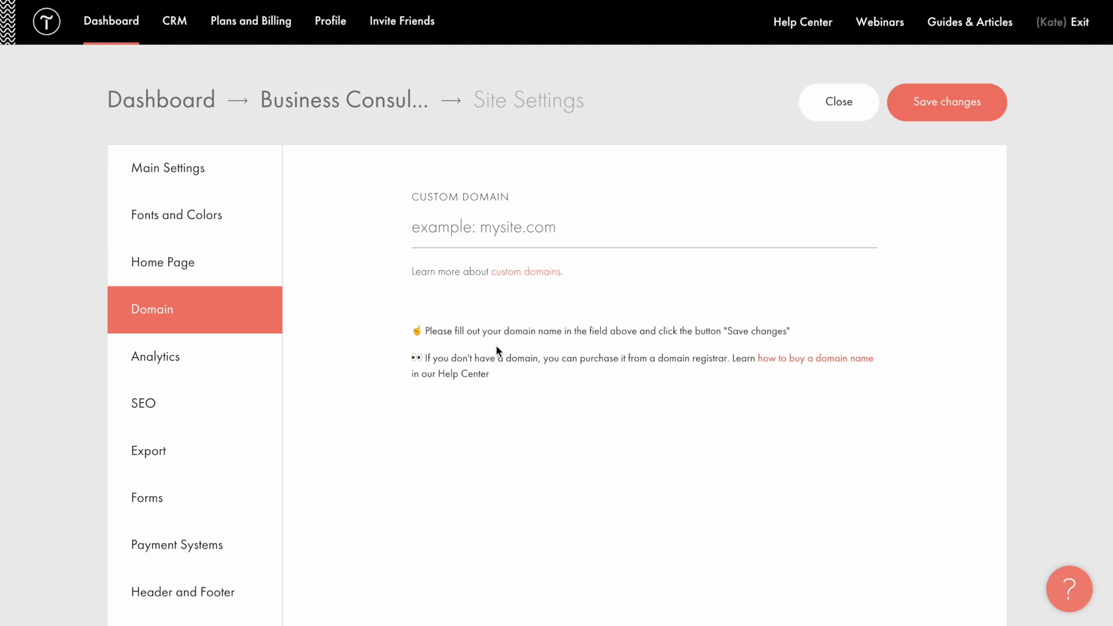
- Re-save mycompany-website.com as the custom domain and highlight the required IP 5.181.161.80
click(572, 217)
text(mycompany-website.com)
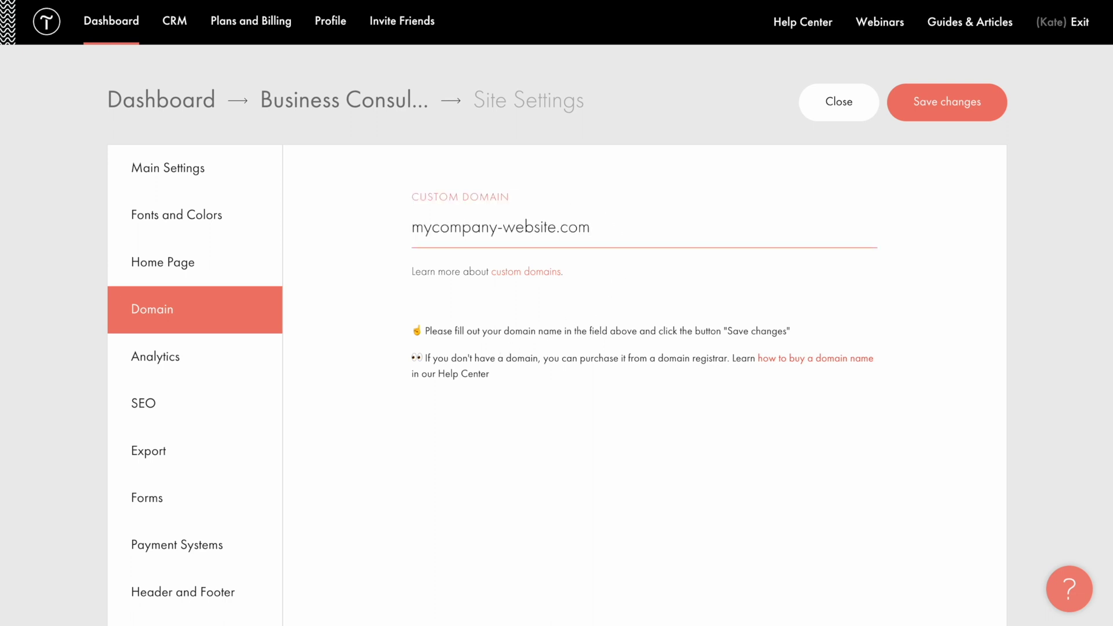
click(939, 103)
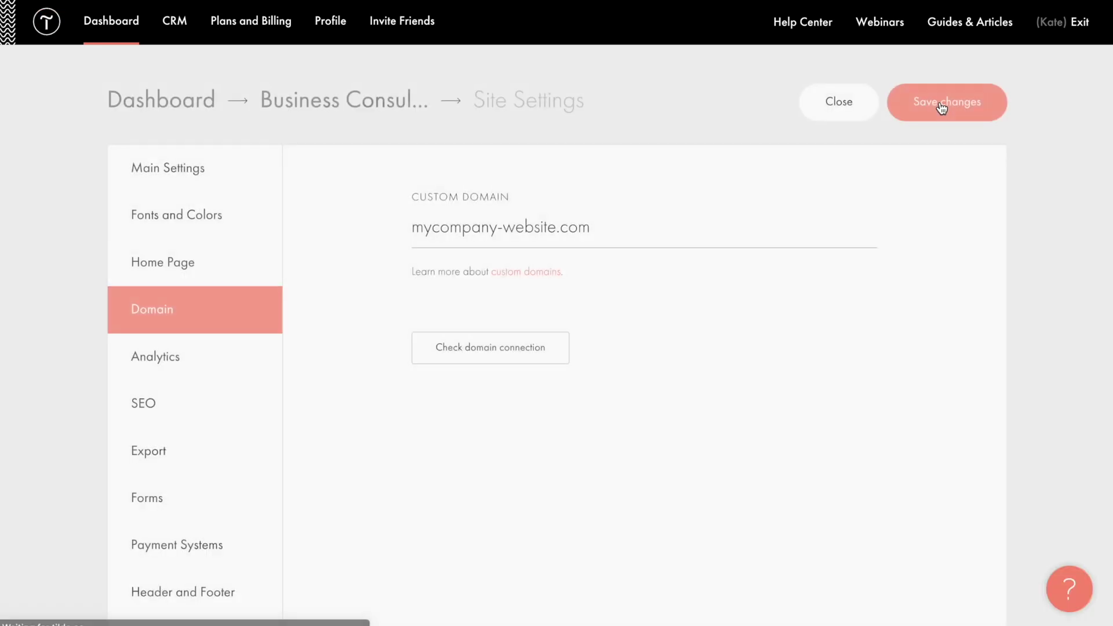
drag(476, 437, 410, 446)
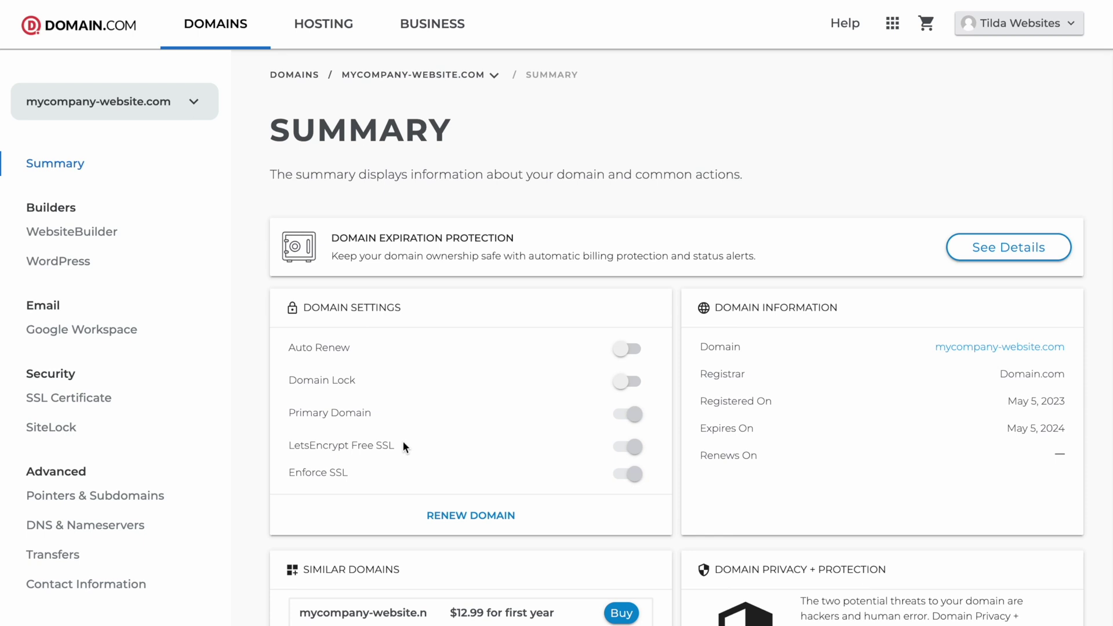
- Delete the ftp record and the remaining A record from the DNS table, then start a new record
click(66, 527)
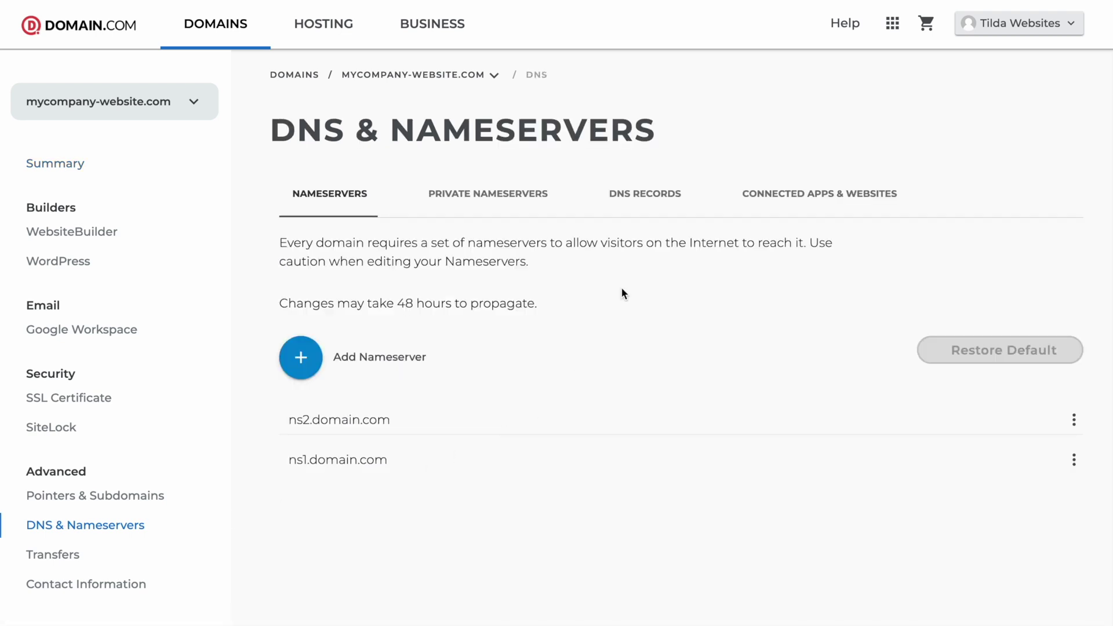
click(637, 198)
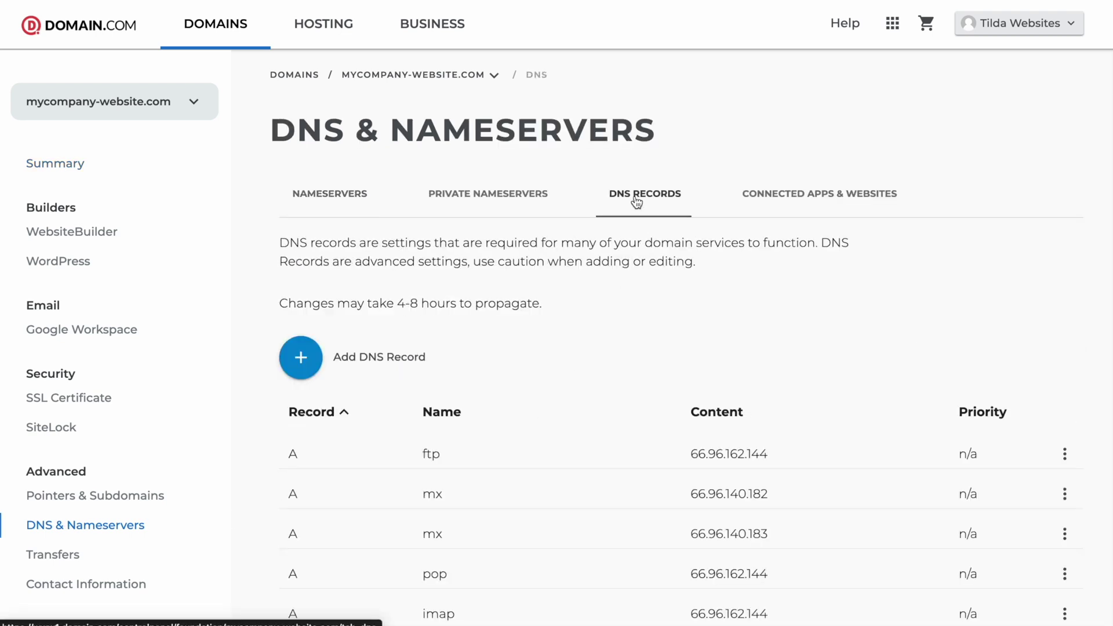
scroll(635, 202, down, 2)
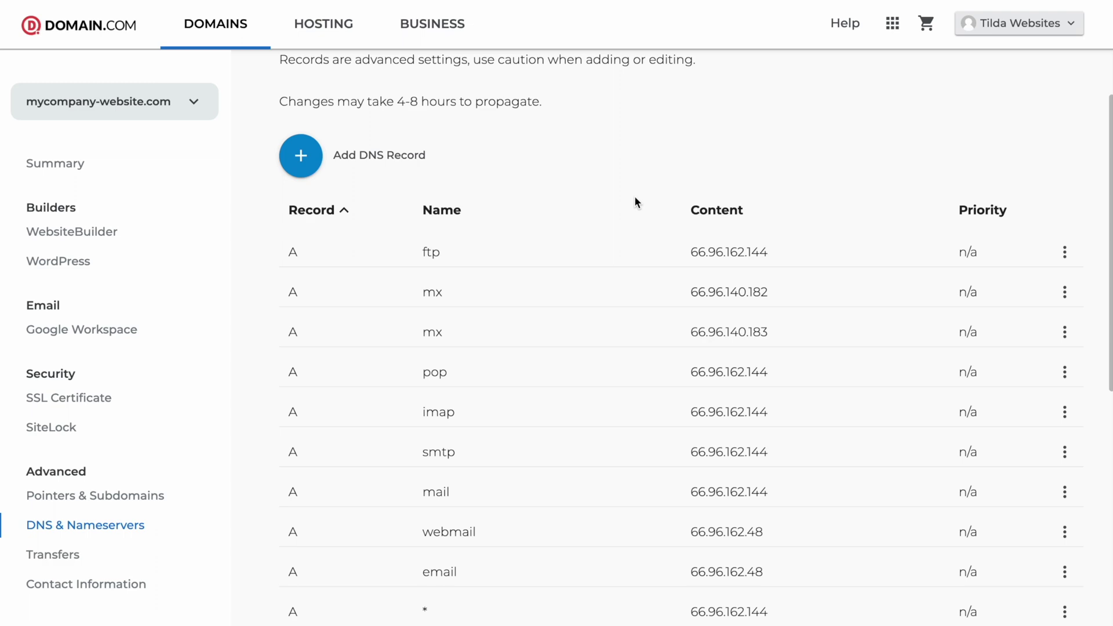
click(1065, 254)
click(1063, 288)
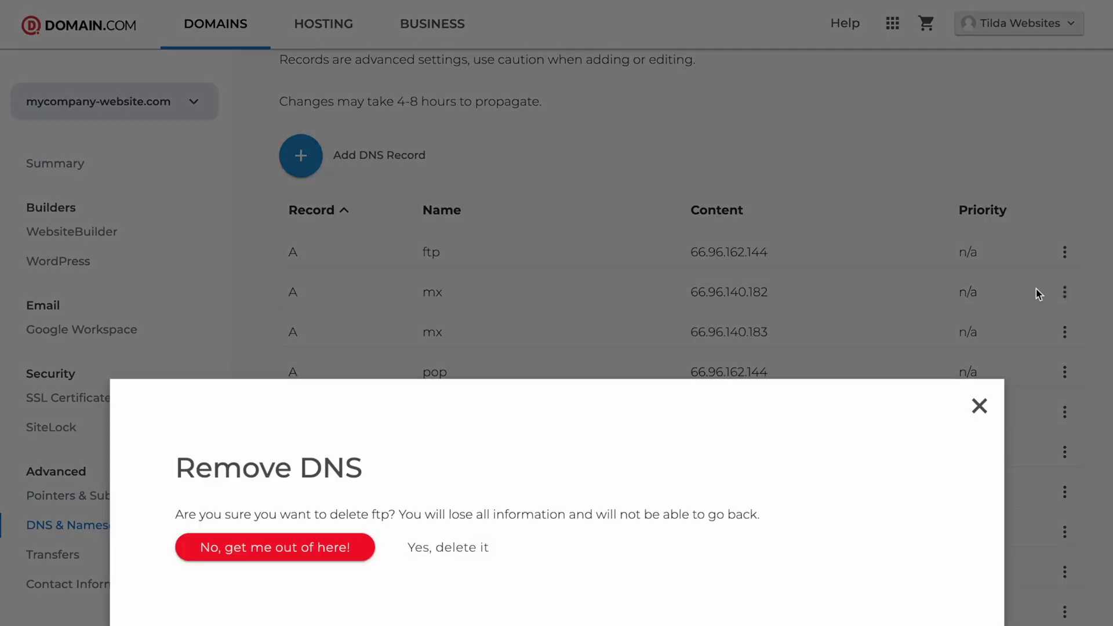
click(461, 550)
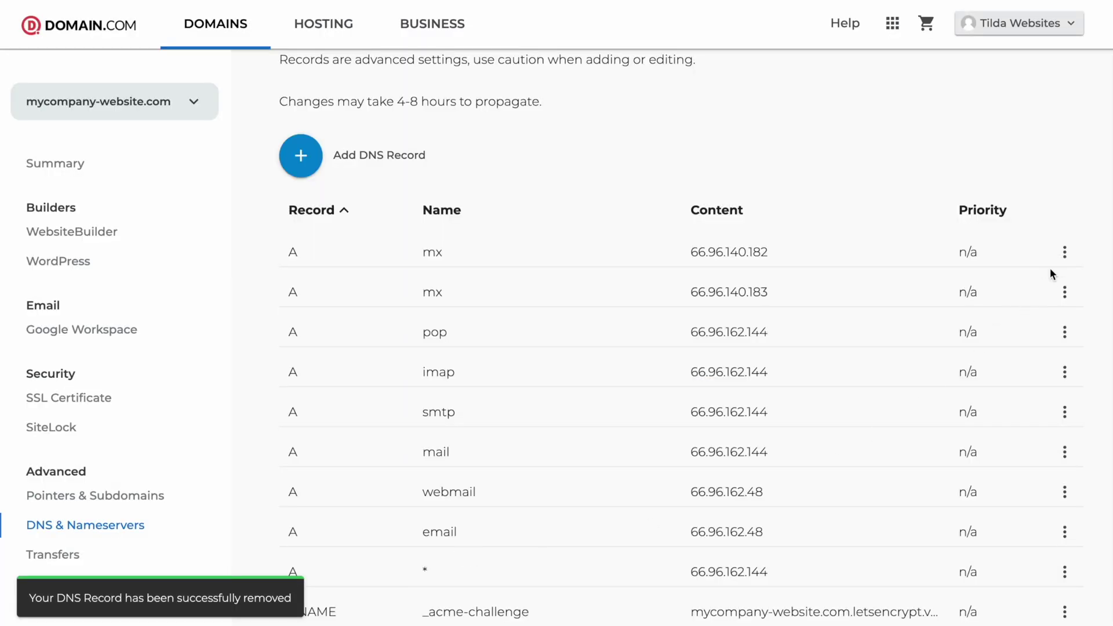
click(1064, 252)
click(1055, 291)
click(455, 552)
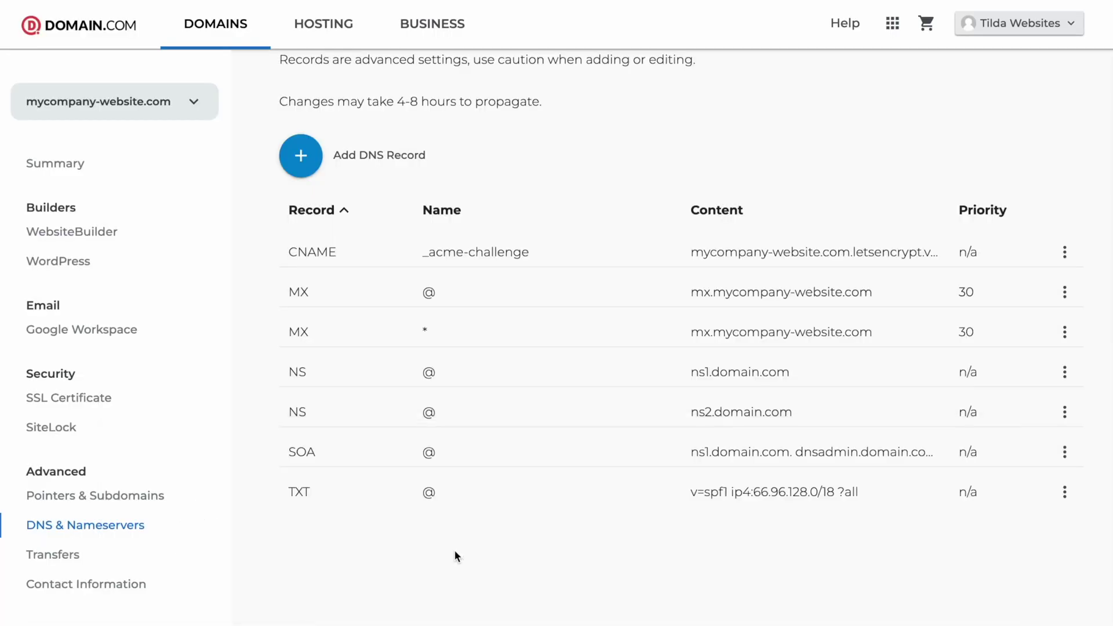
click(301, 157)
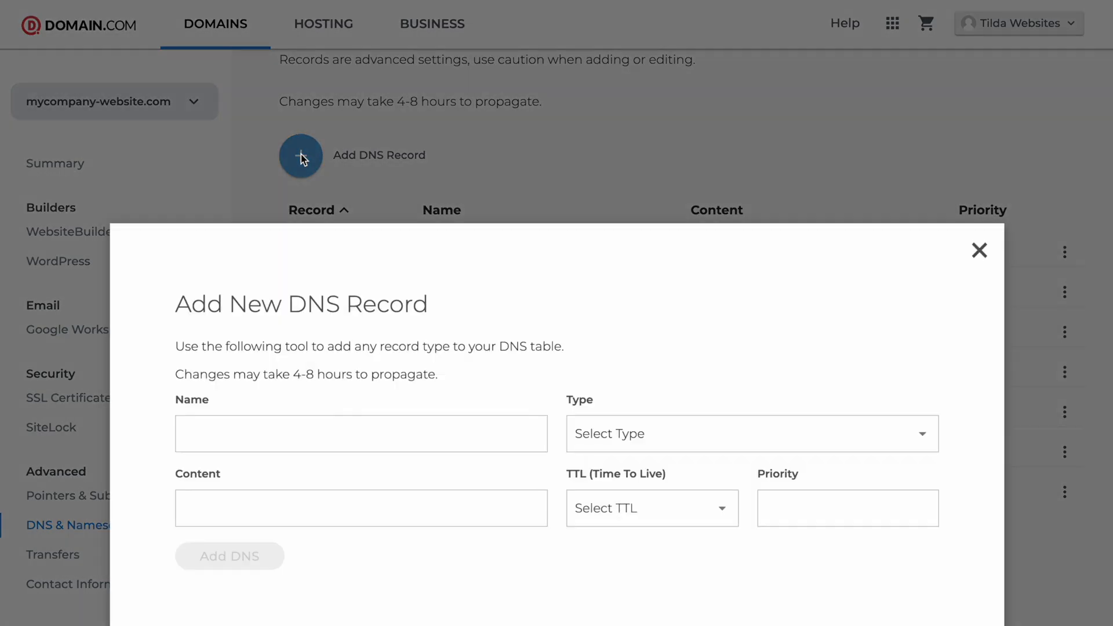
- Add an A record named @ pointing to 5.181.161.80 with TTL 1 Hour
click(461, 431)
text(@)
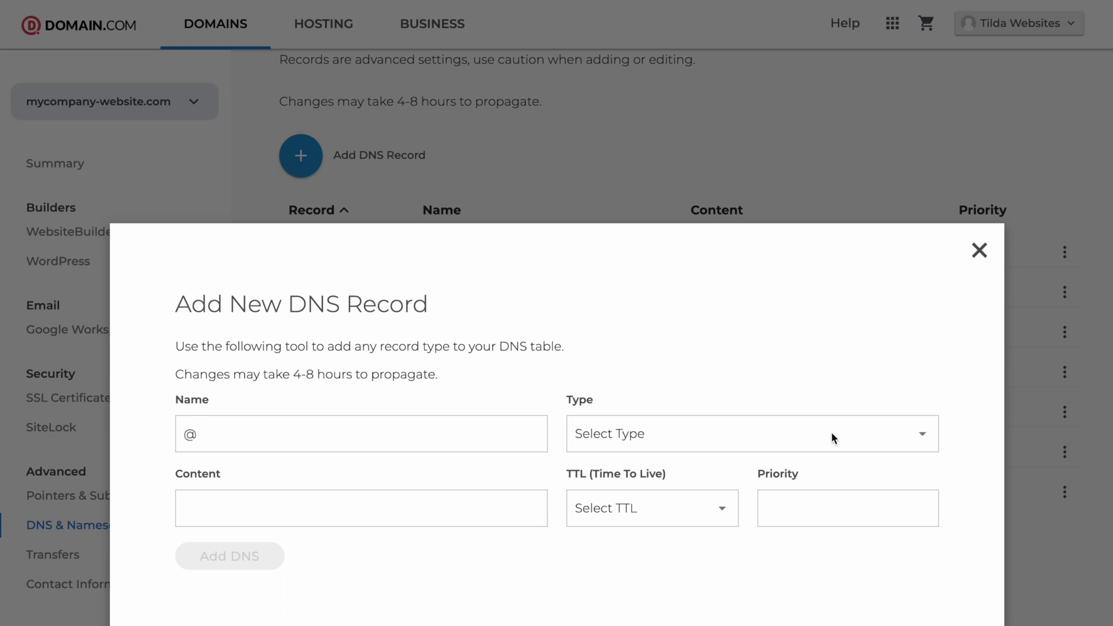
click(913, 434)
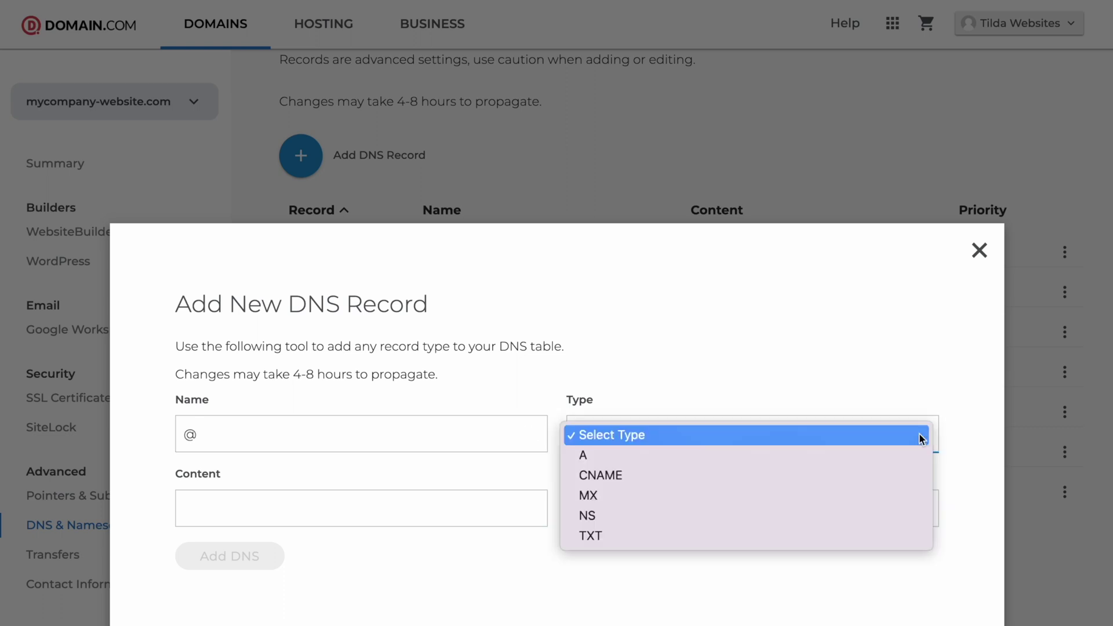
click(797, 455)
click(425, 491)
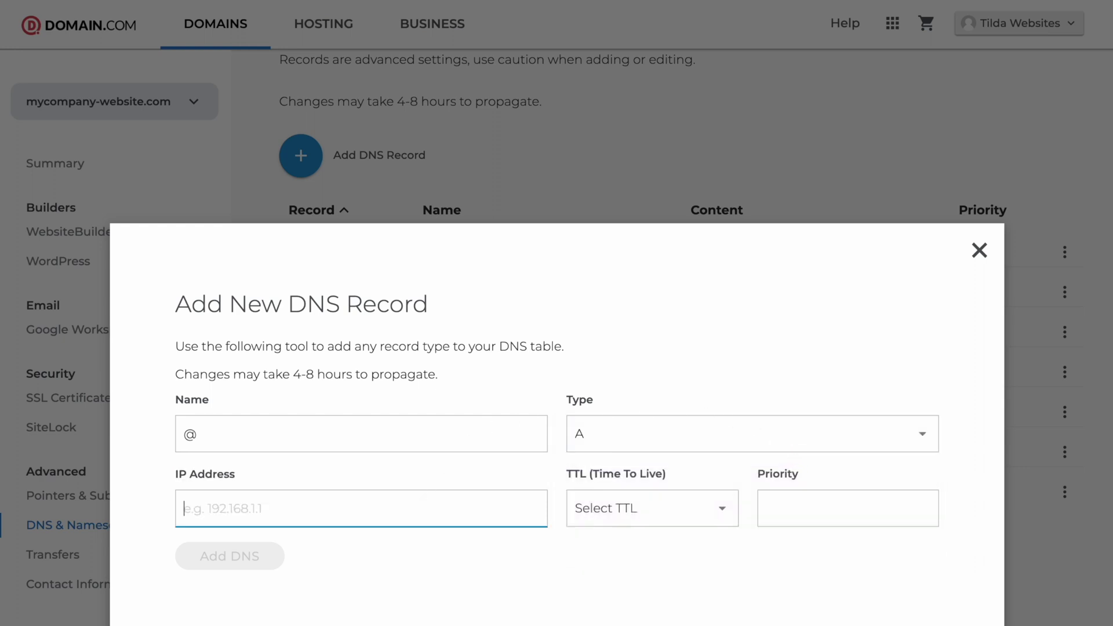
text(5.181.161.80)
click(553, 516)
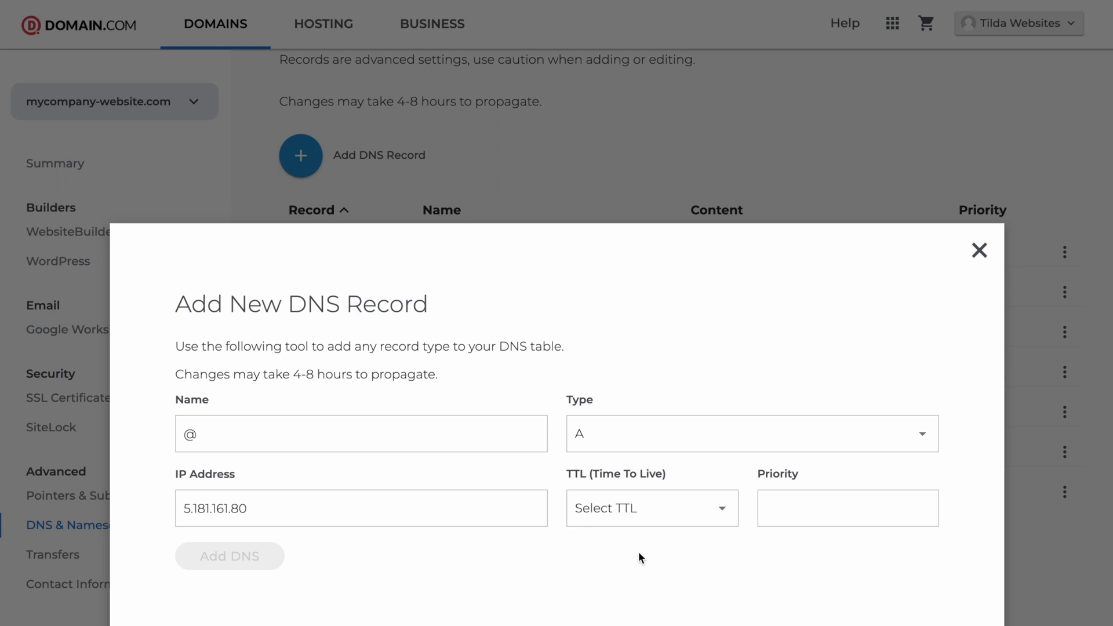
click(719, 515)
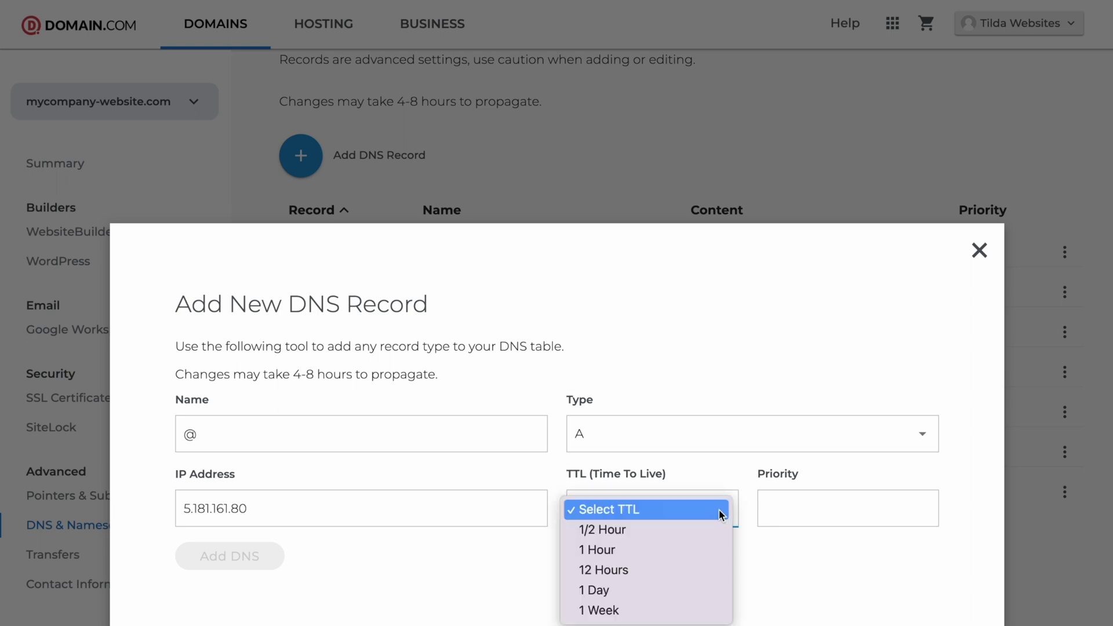
click(670, 555)
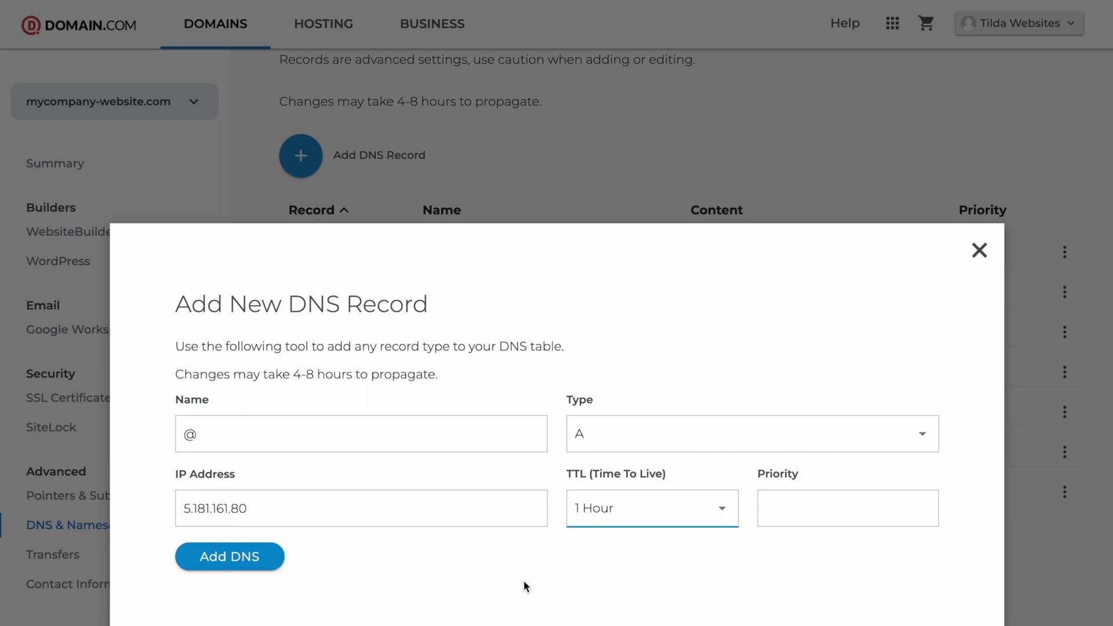
click(229, 561)
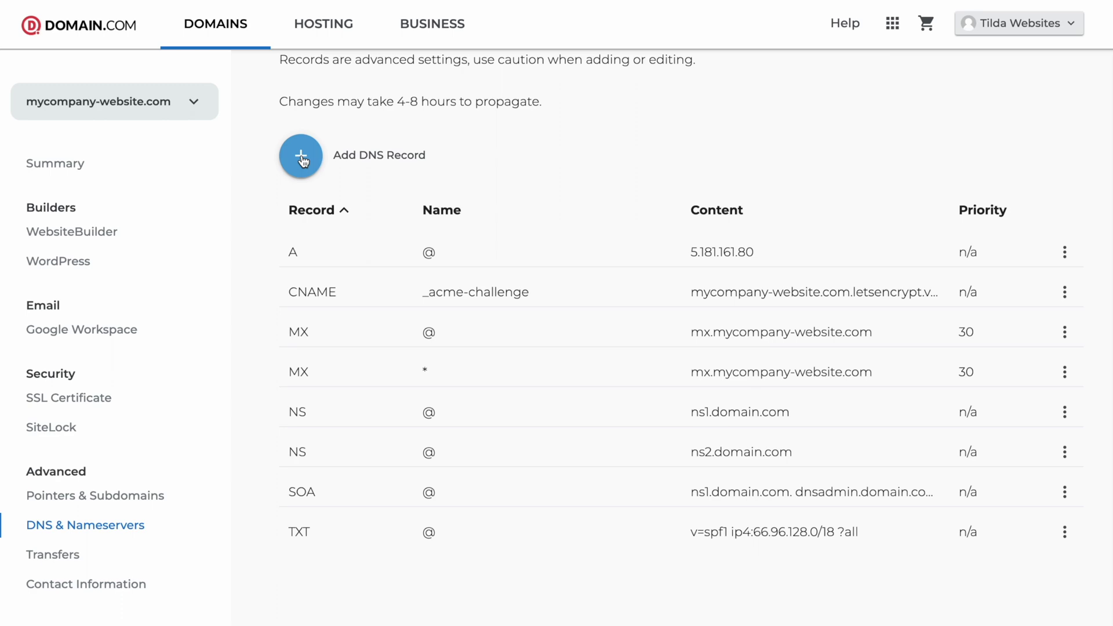
- Add an A record named WWW pointing to 5.181.161.80 with TTL 1 Hour
click(302, 159)
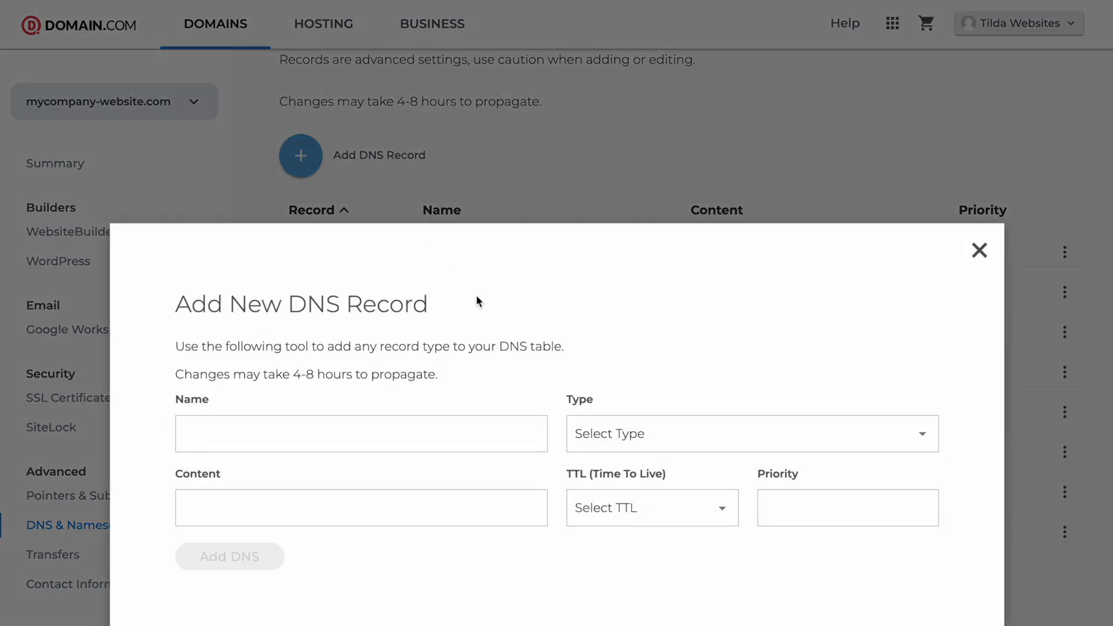
click(465, 420)
text(WWW)
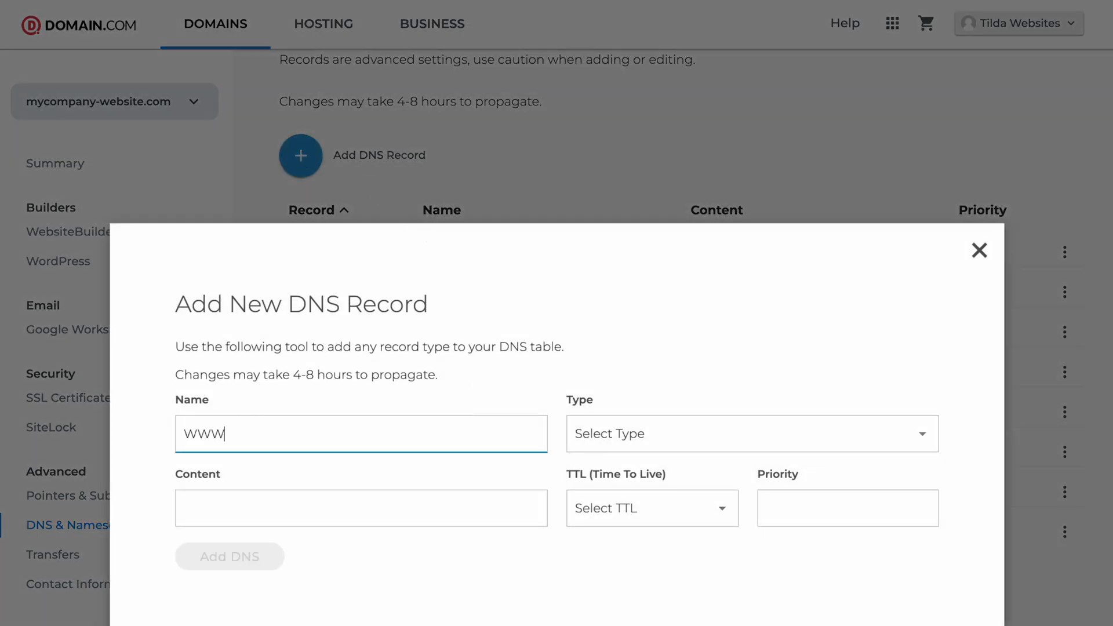
click(926, 436)
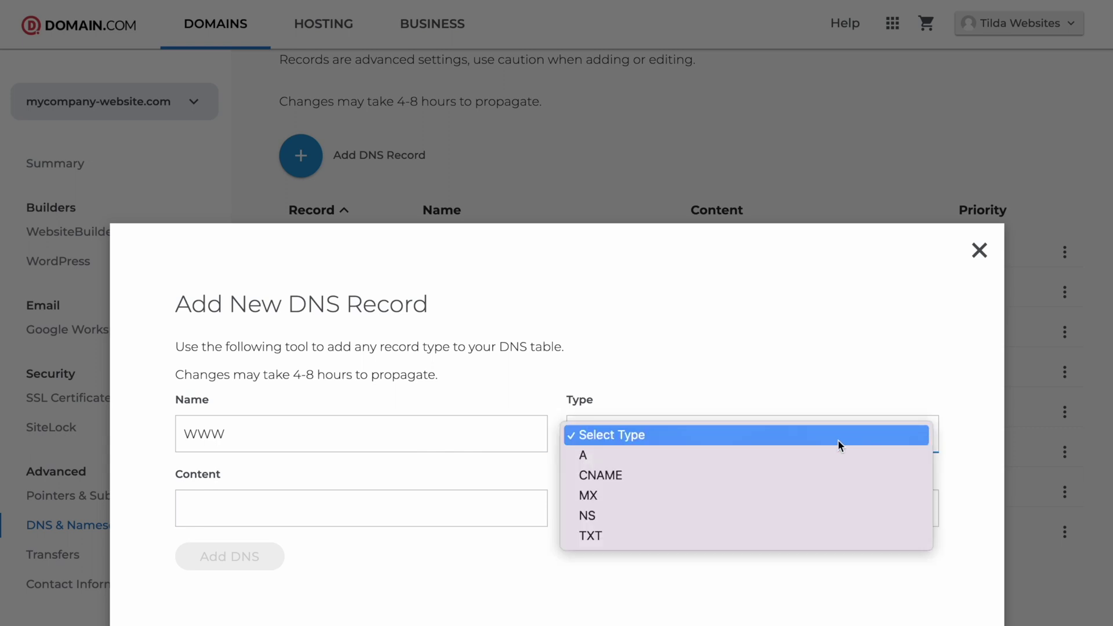
click(792, 455)
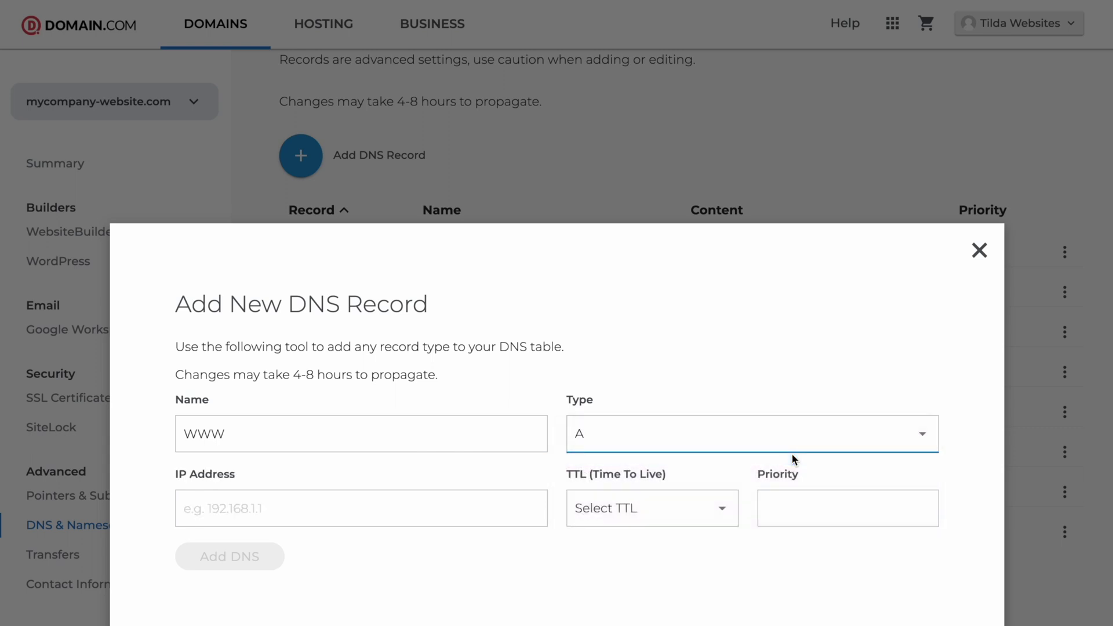
click(409, 515)
text(5.181.161.80)
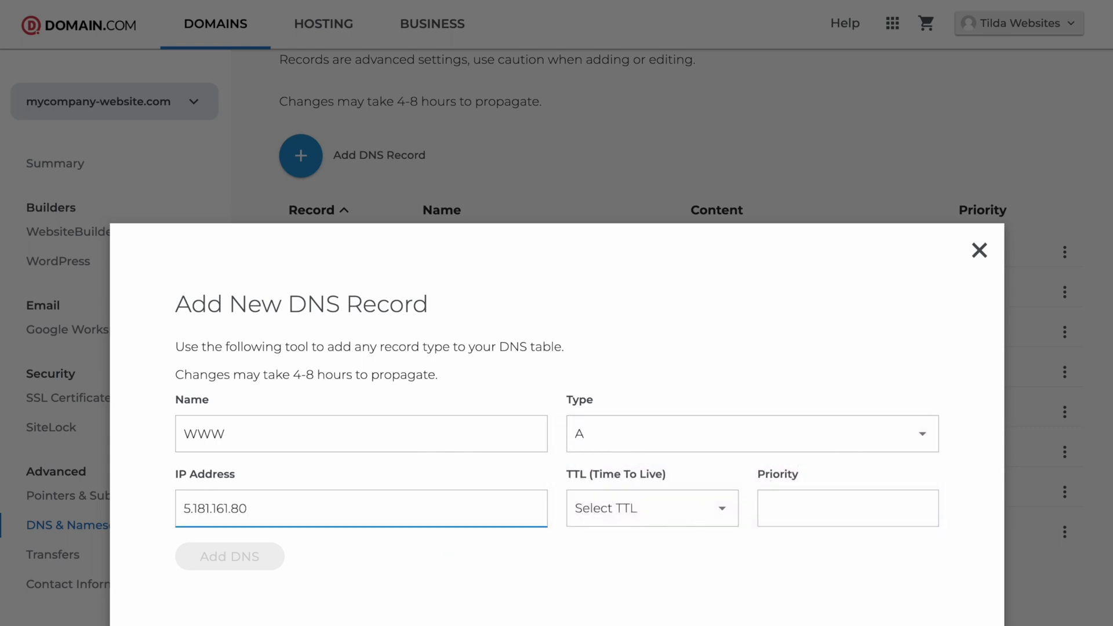
click(556, 515)
click(700, 524)
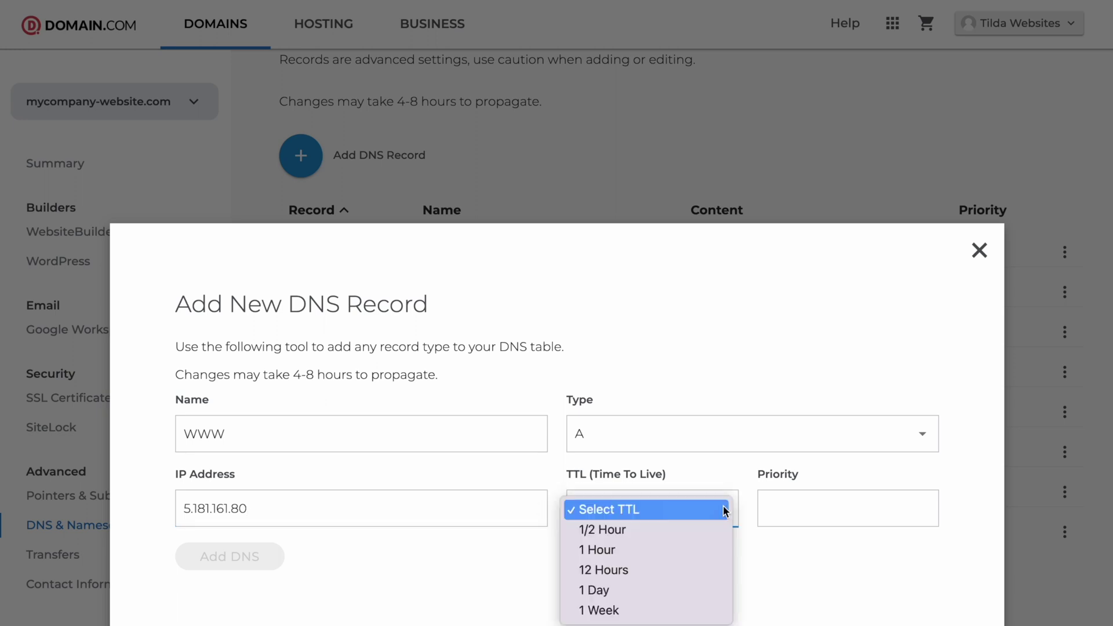
click(639, 557)
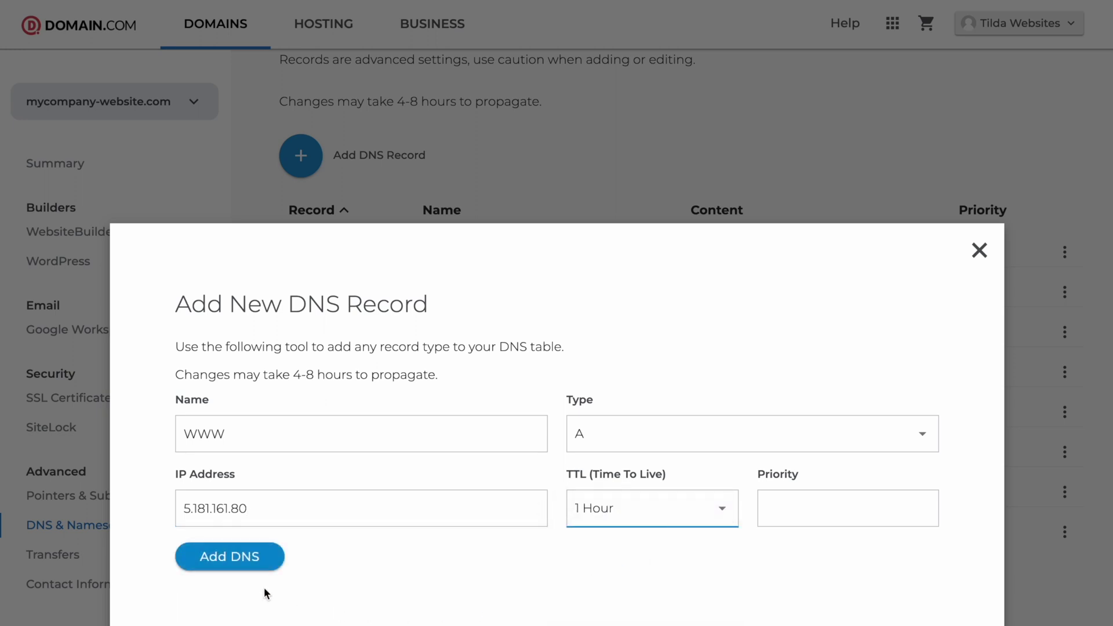
click(228, 560)
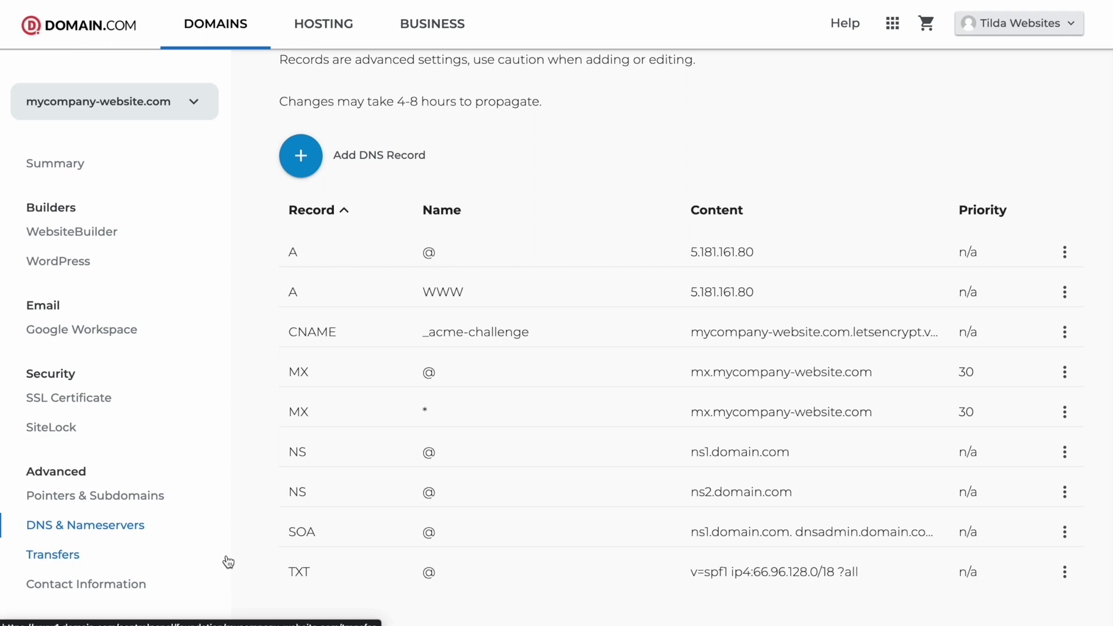
click(301, 157)
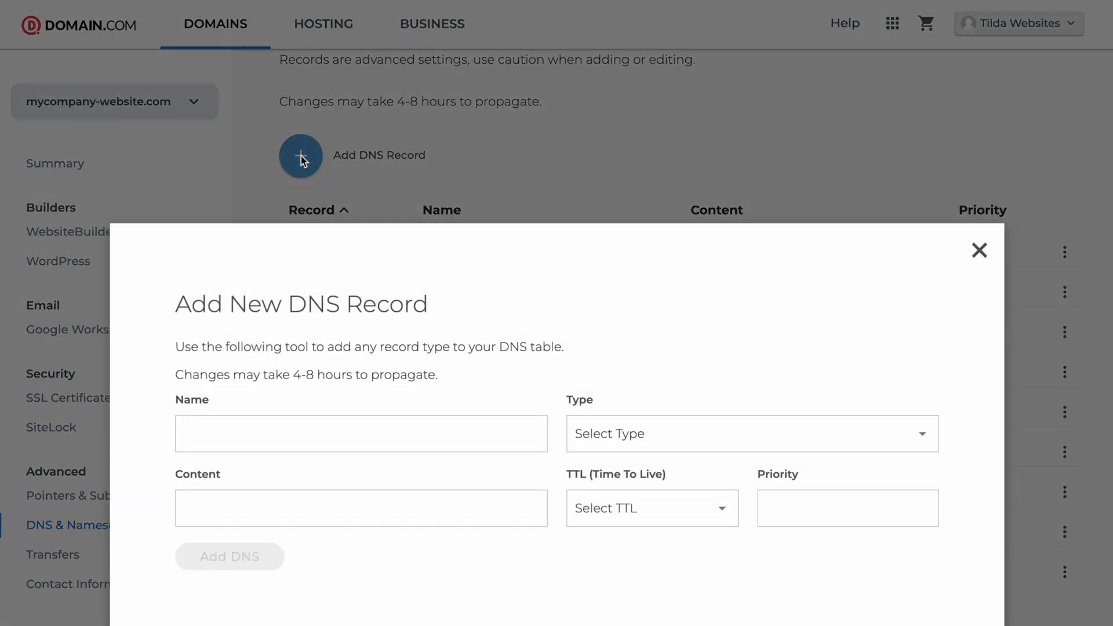
- Start a record named blog, then discard it and close the form without saving
click(364, 421)
text(blog)
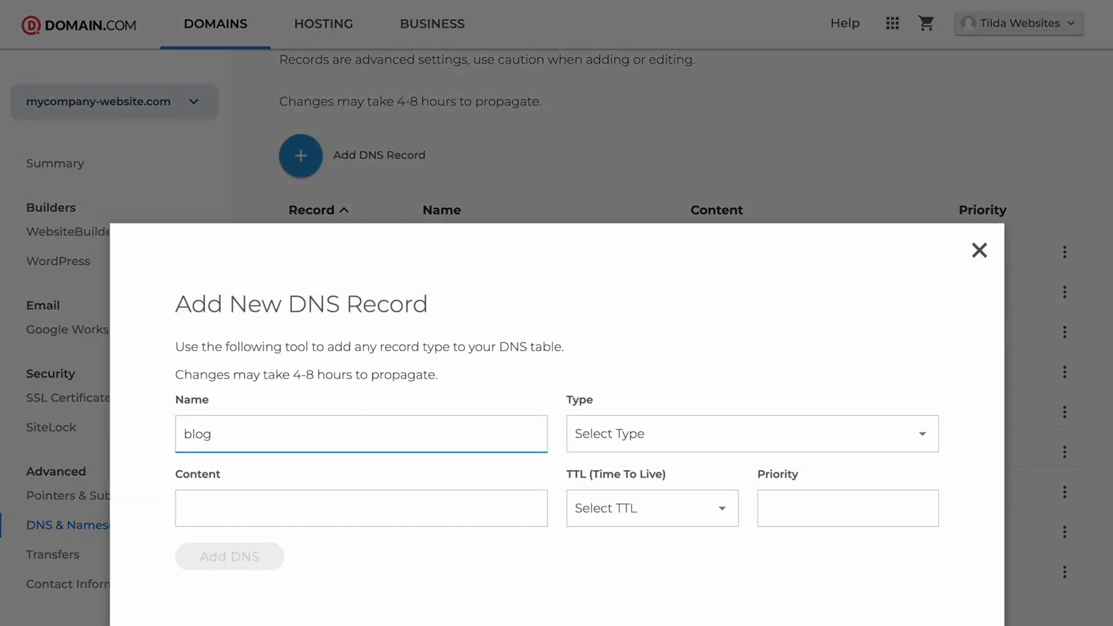
click(970, 287)
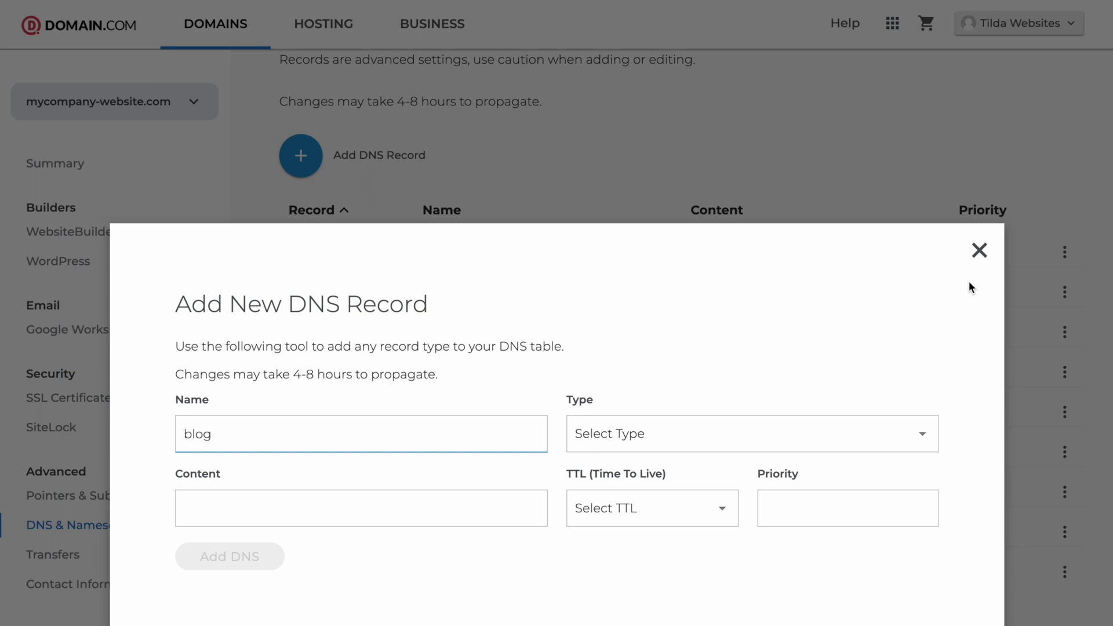
click(969, 282)
click(980, 252)
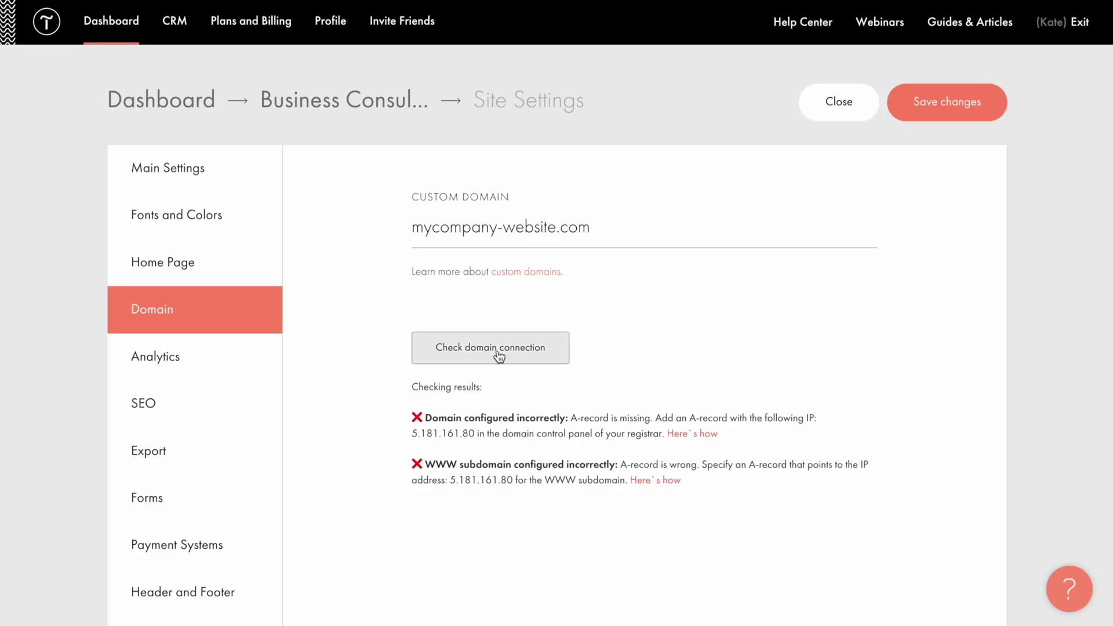
click(499, 353)
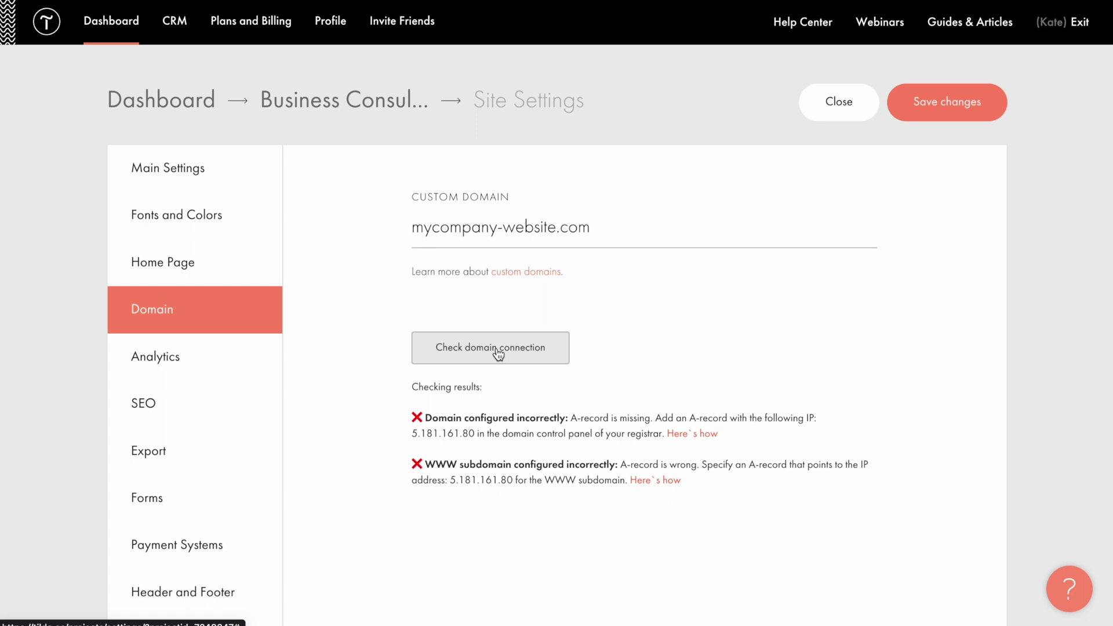
- Recheck the domain connection, view the live site, and publish all pages of the Business Consulting site
click(496, 349)
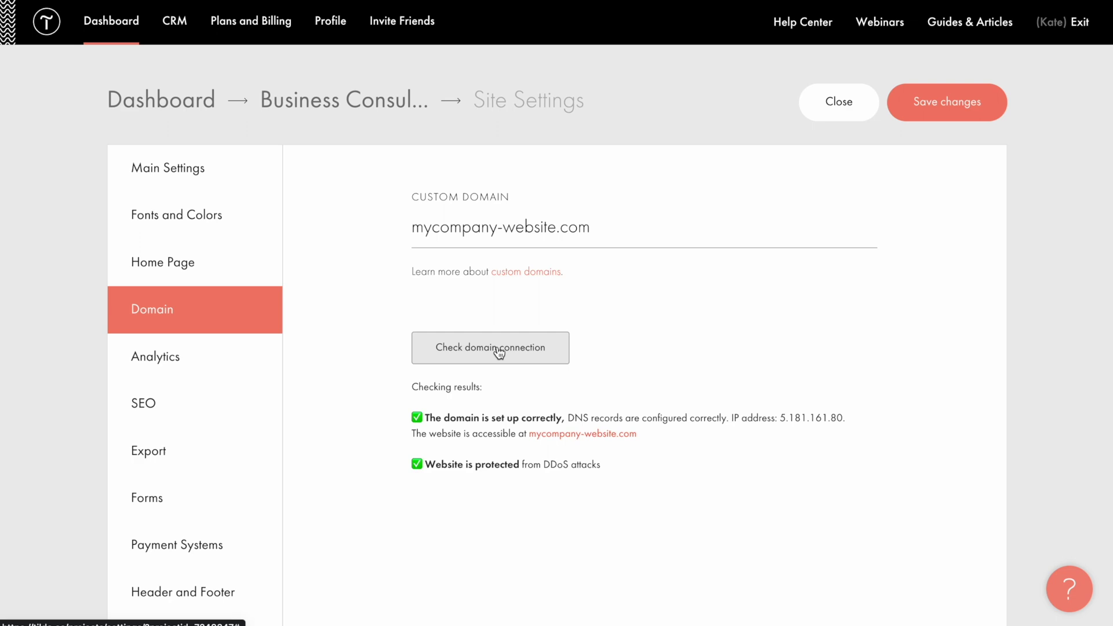
click(585, 435)
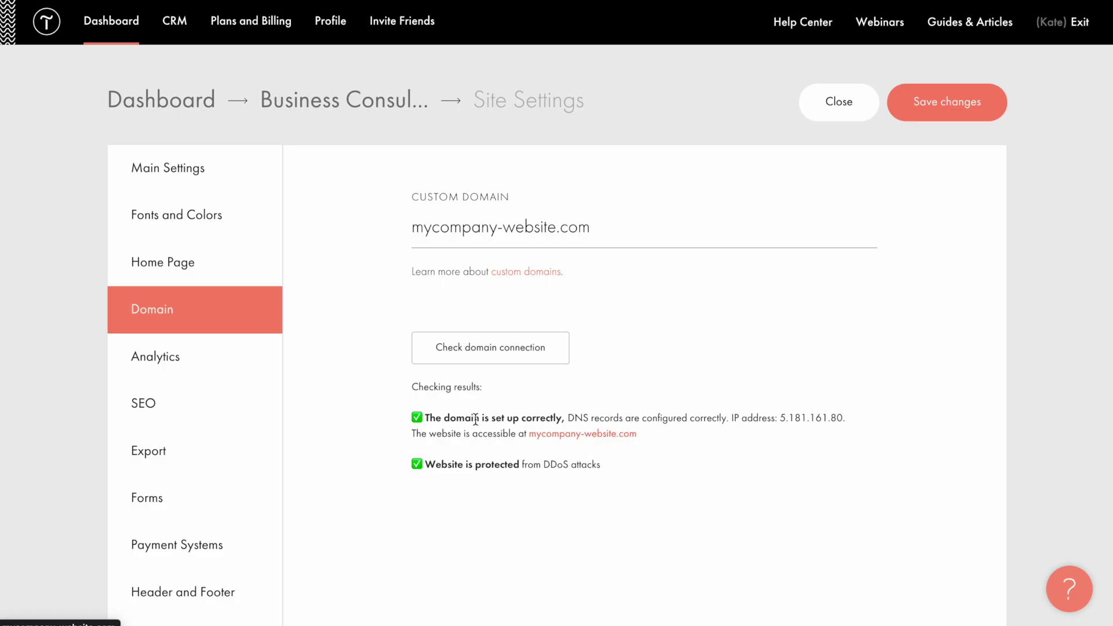
click(342, 104)
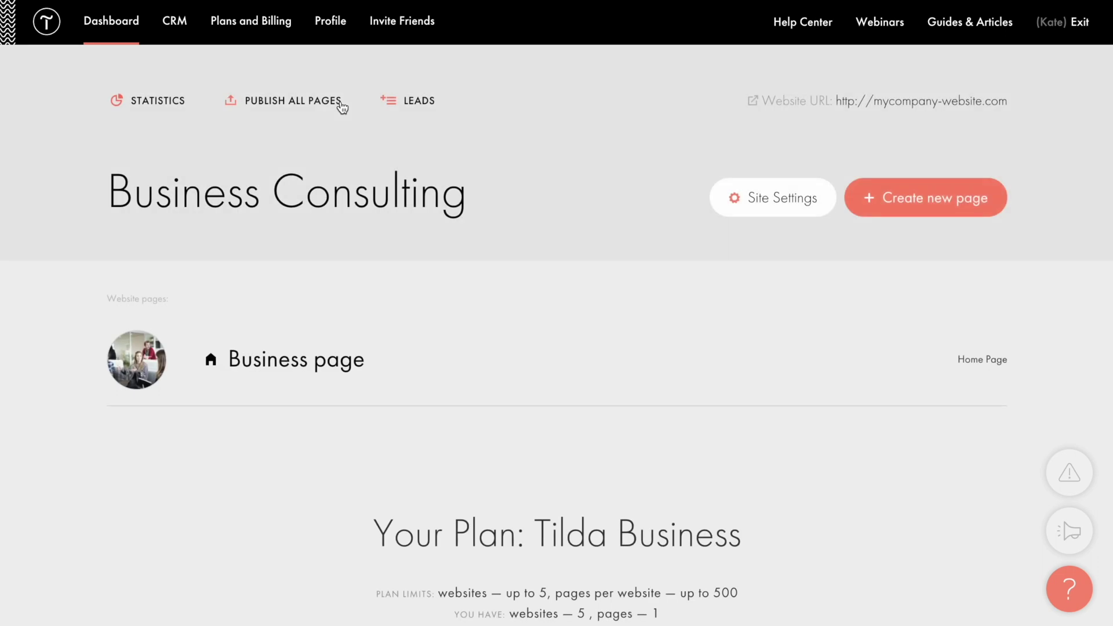
click(292, 102)
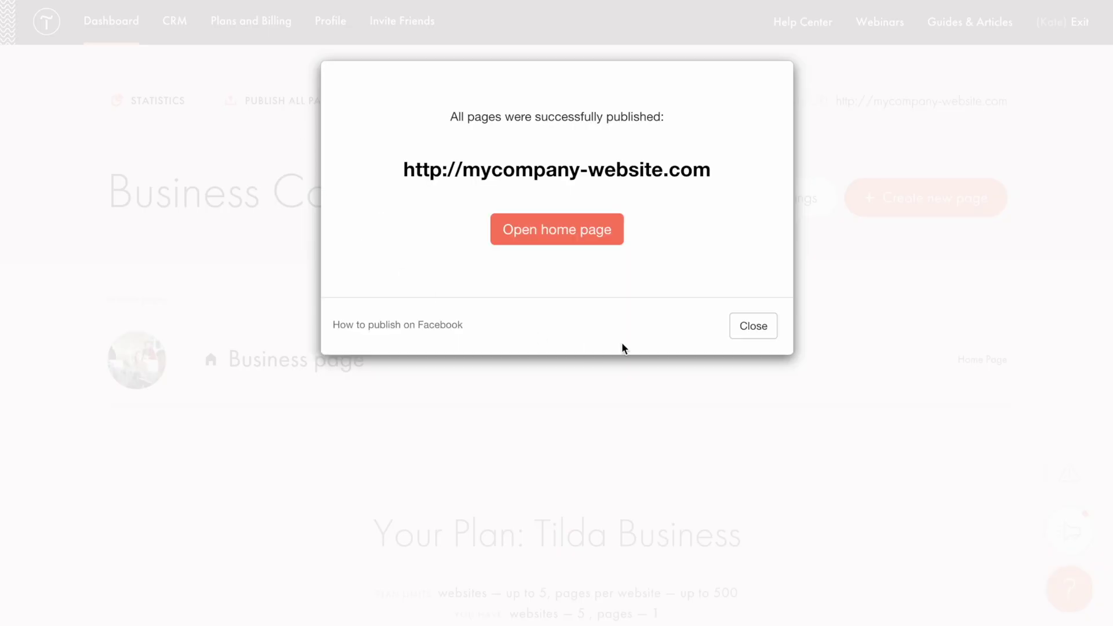
click(752, 327)
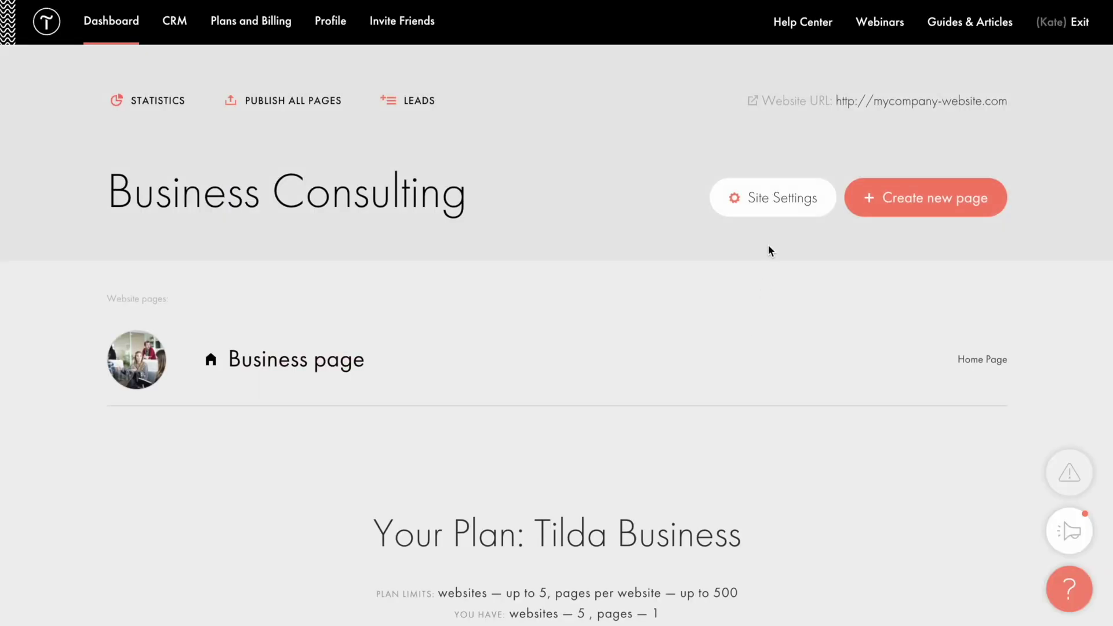
- Review the Home Page setting and keep Business page selected as the home page
click(773, 202)
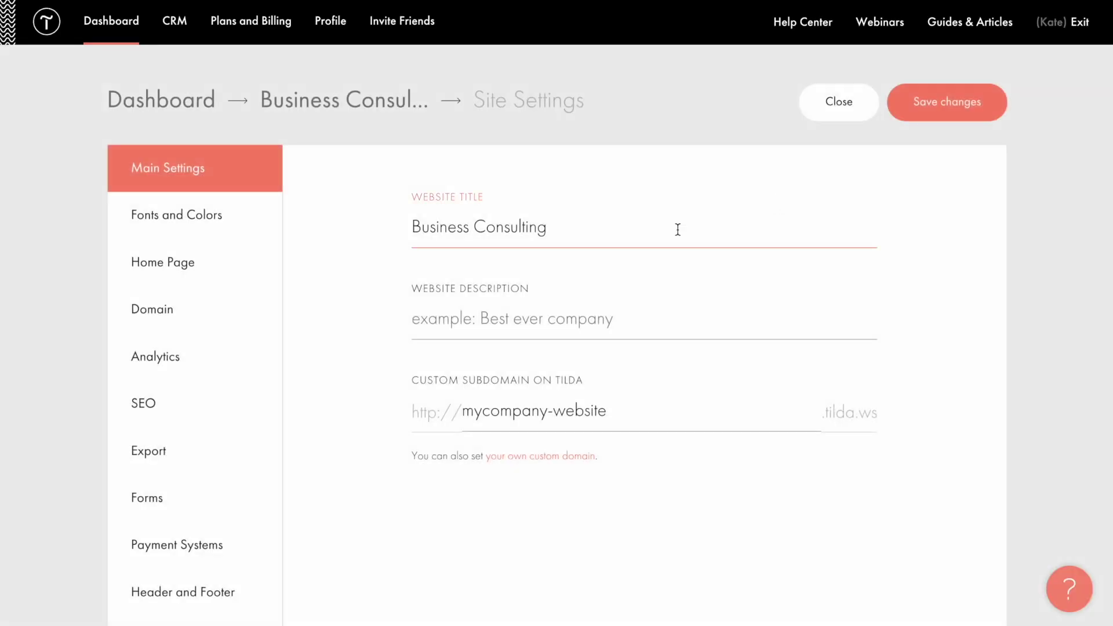
click(170, 262)
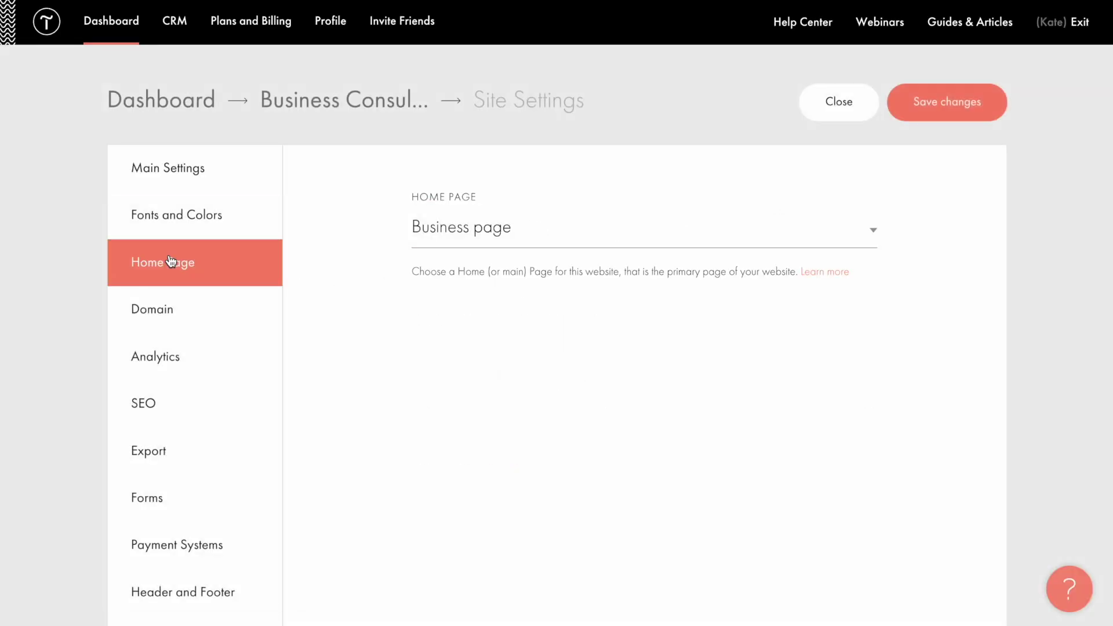
click(874, 235)
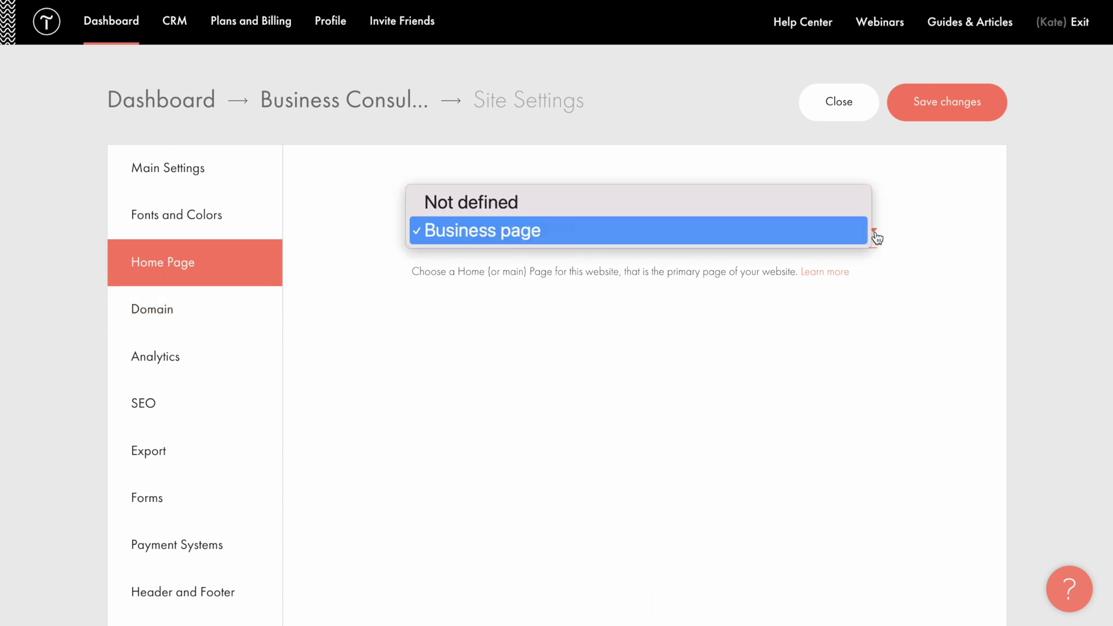
click(875, 237)
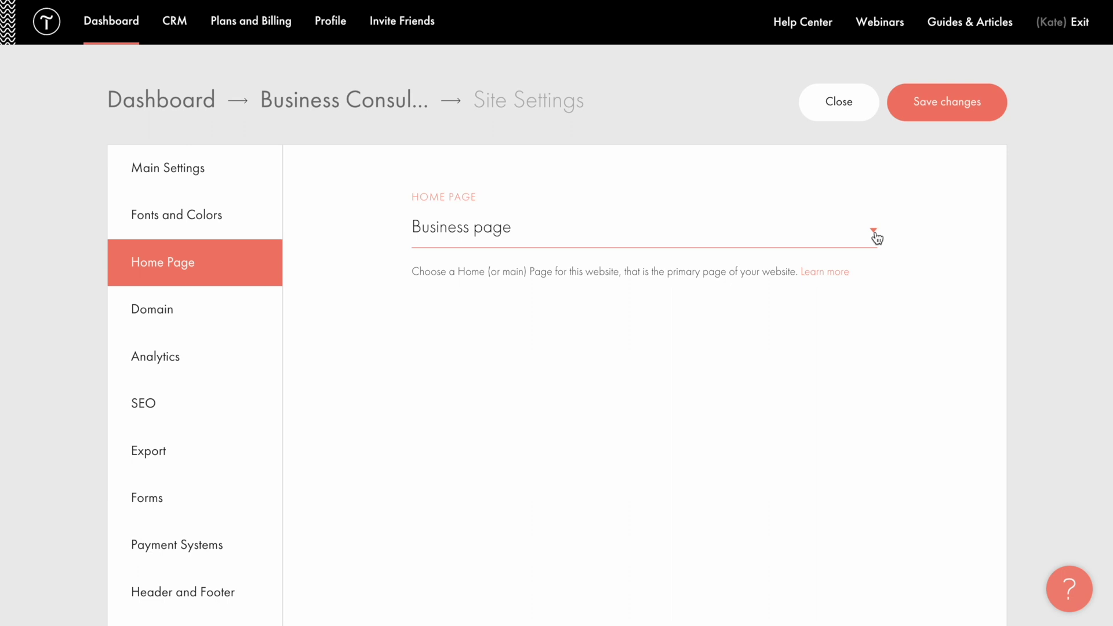
- Switch on HTTPS for mycompany-website.com via SEO settings and refresh the certificate status
click(145, 409)
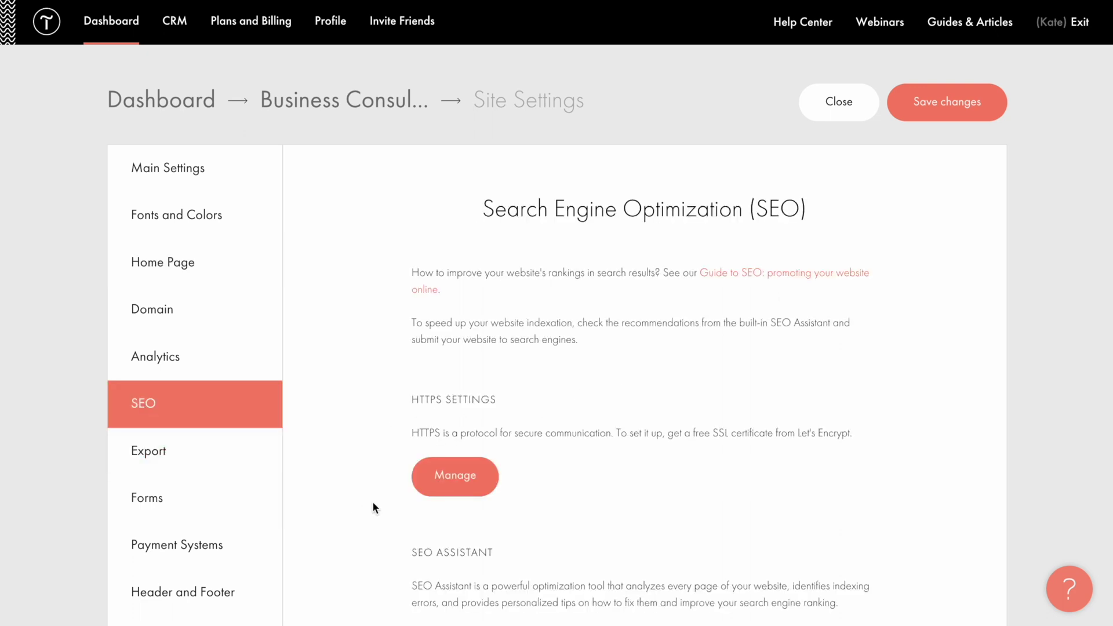
click(459, 480)
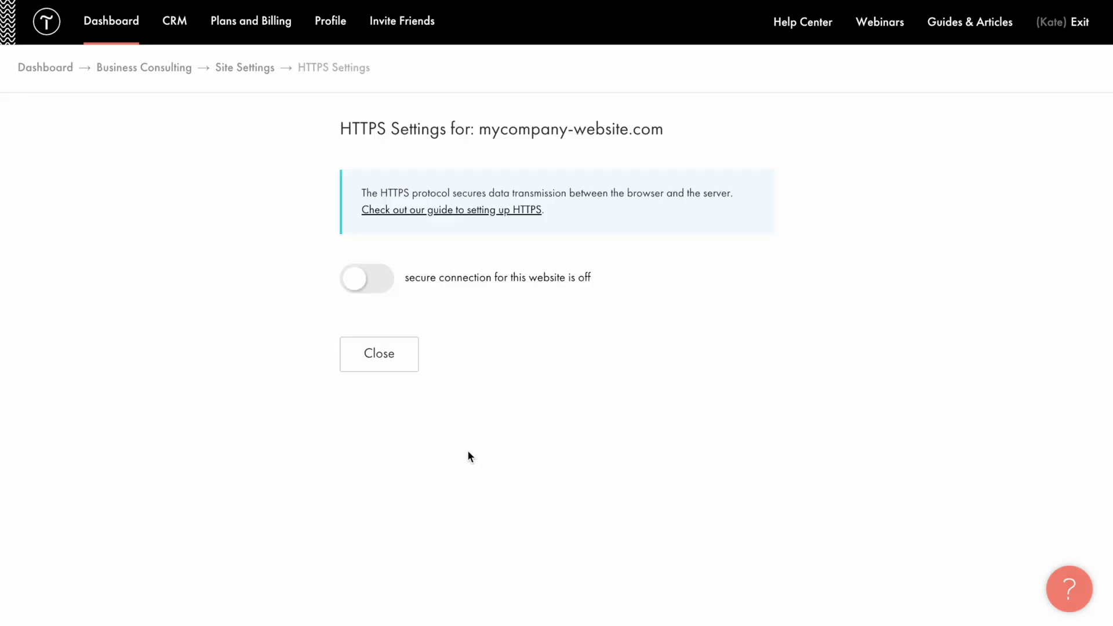
click(358, 279)
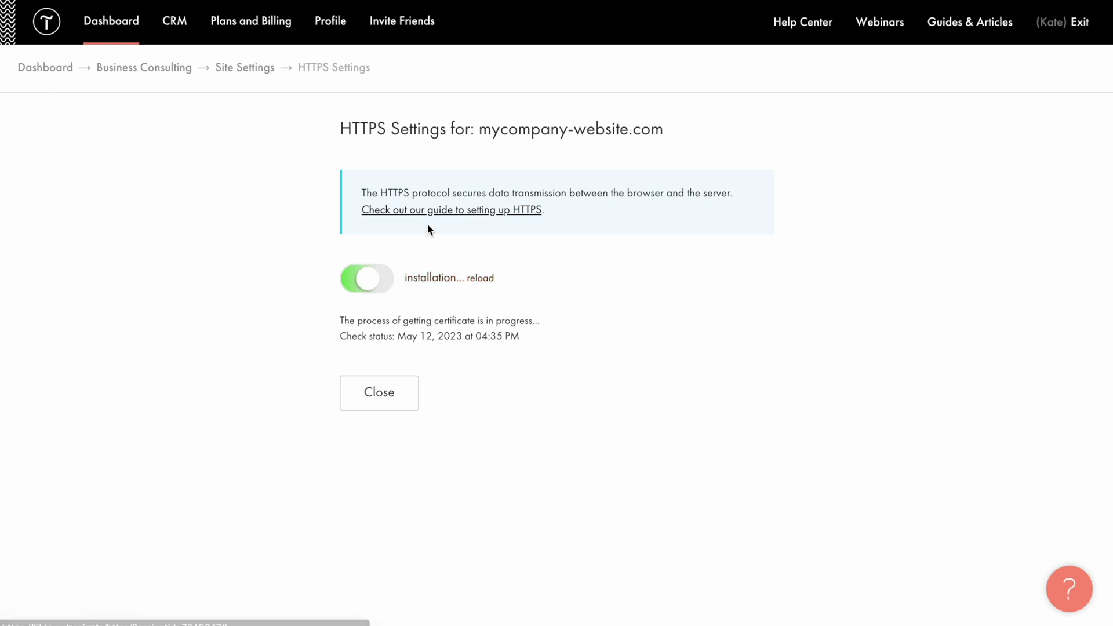
click(484, 280)
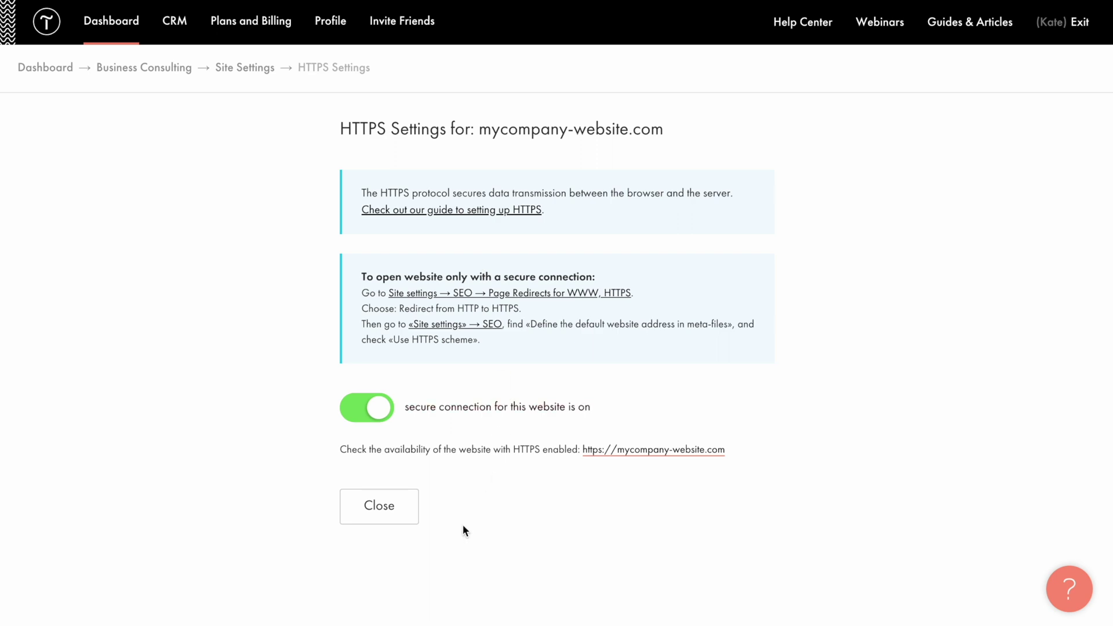
click(381, 508)
click(160, 315)
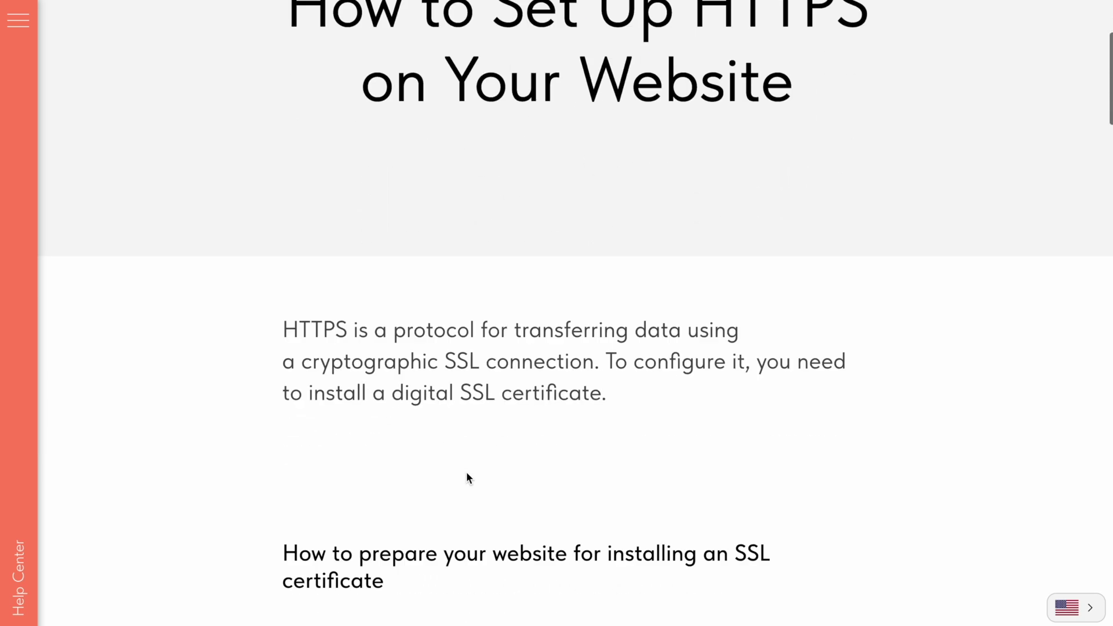
scroll(466, 478, down, 3)
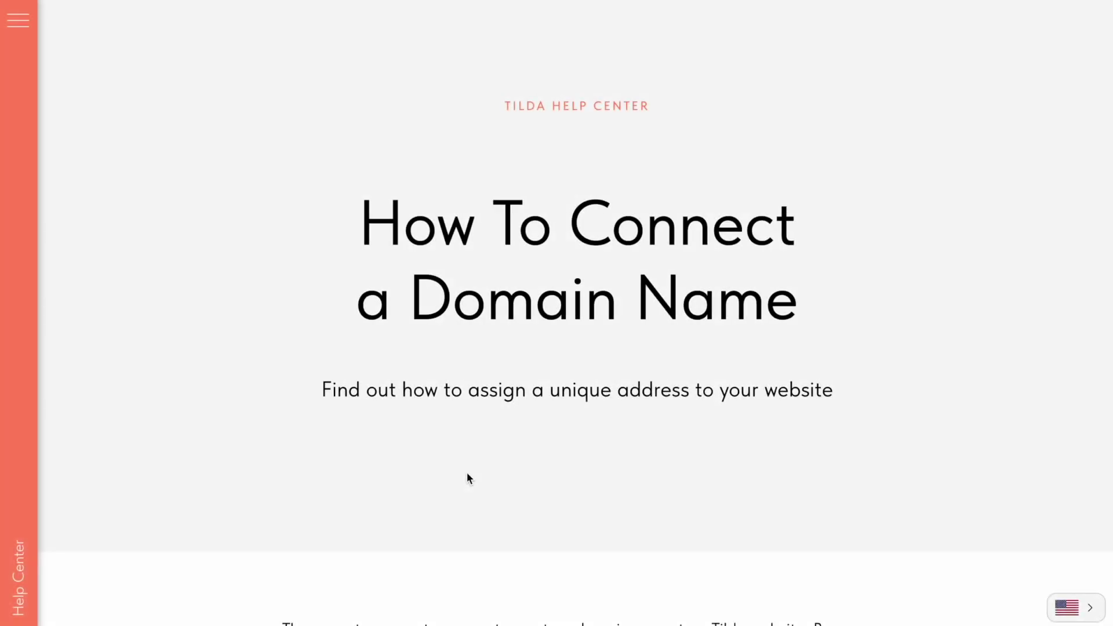
scroll(467, 478, down, 3)
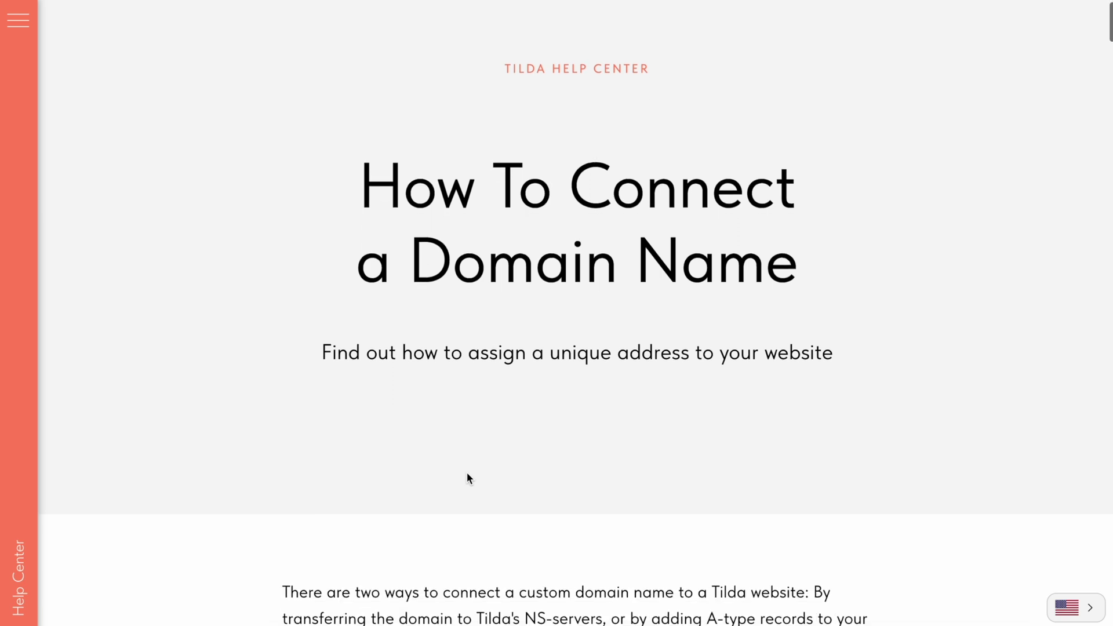